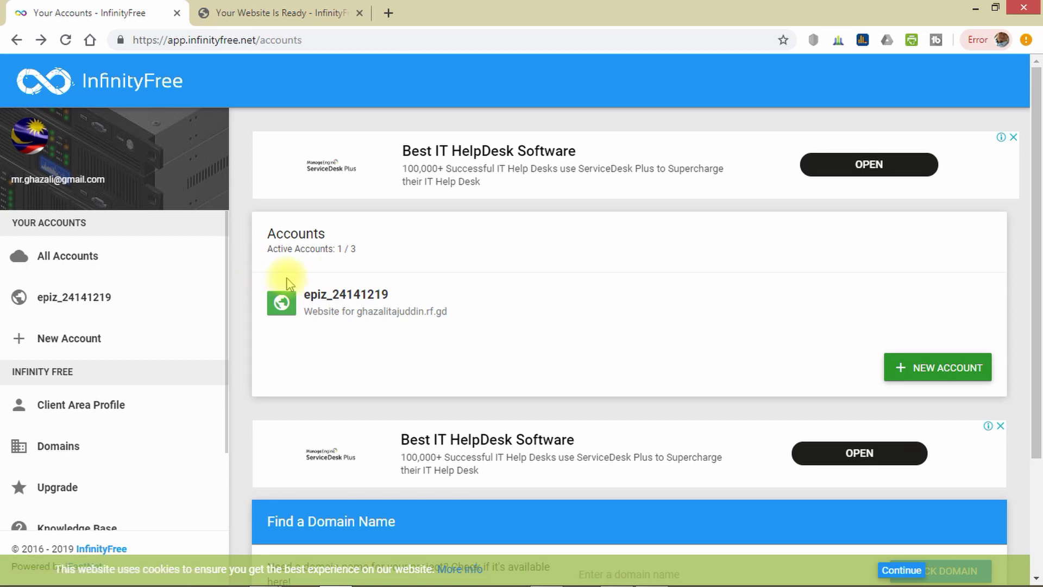
Open the existing hosting account from the accounts list, view its deactivation history and return to the account overview.
drag(299, 275, 485, 337)
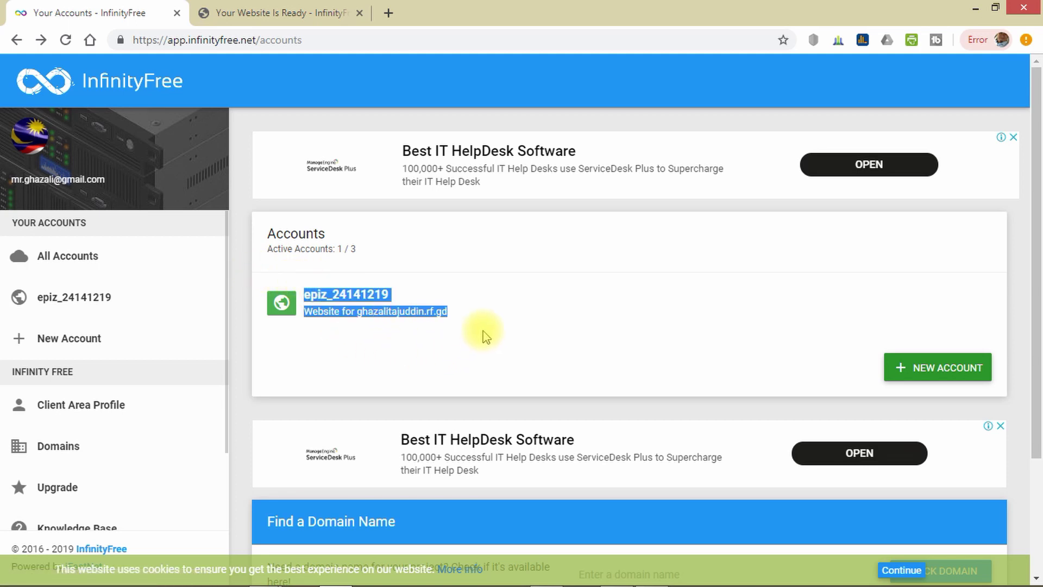
click(511, 329)
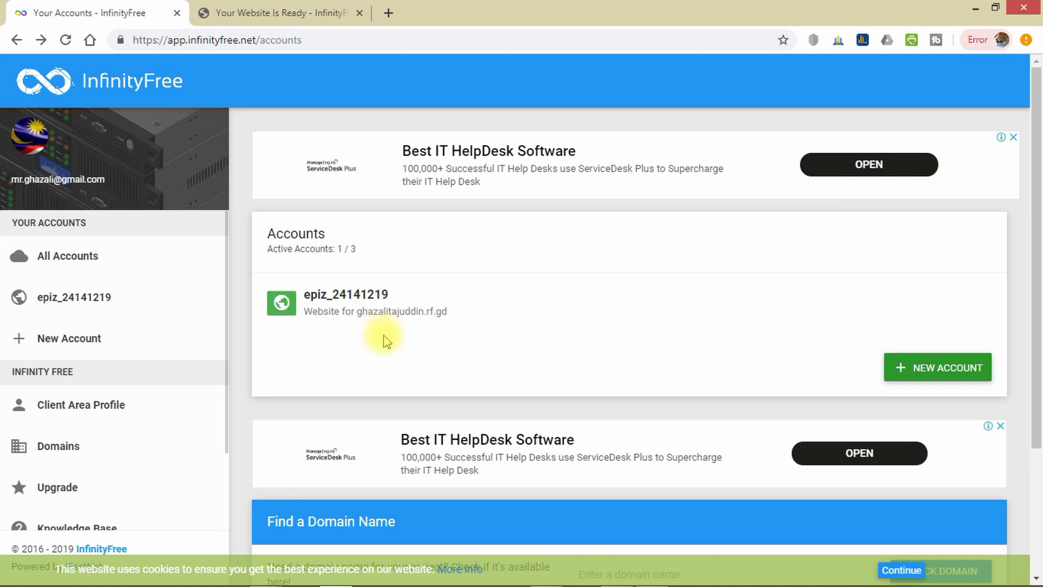
click(351, 318)
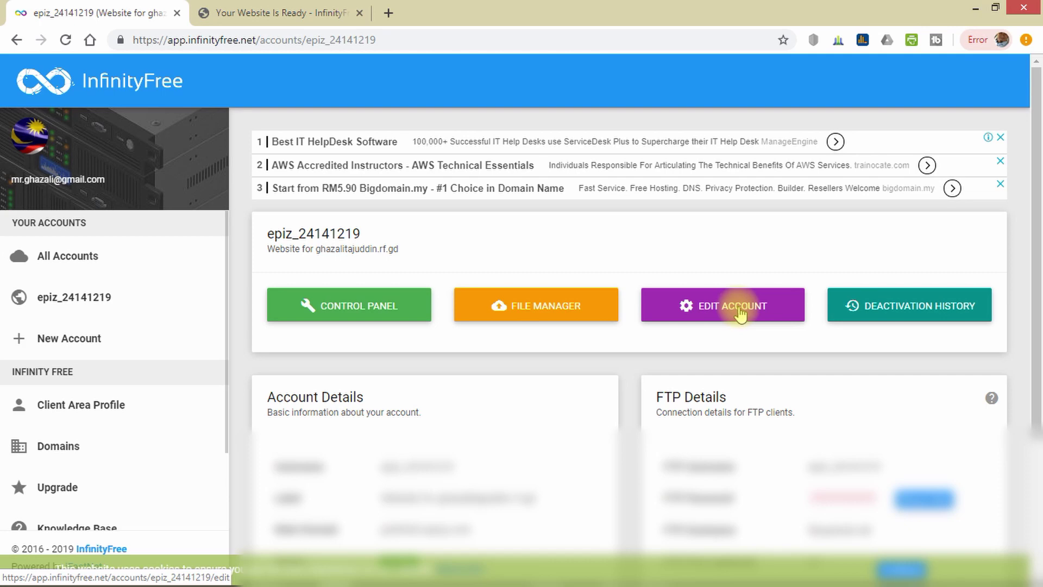
click(915, 320)
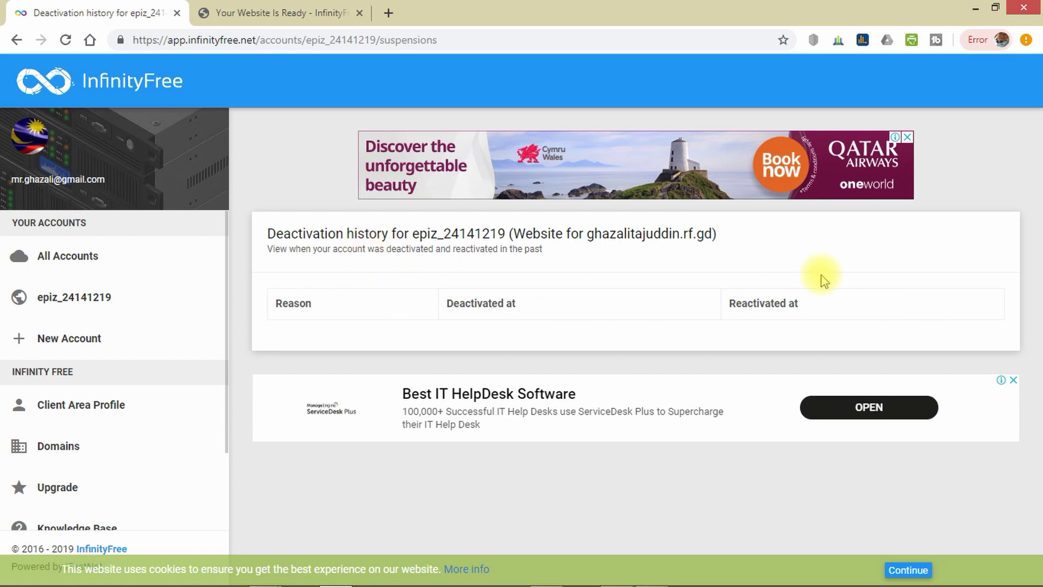
click(17, 39)
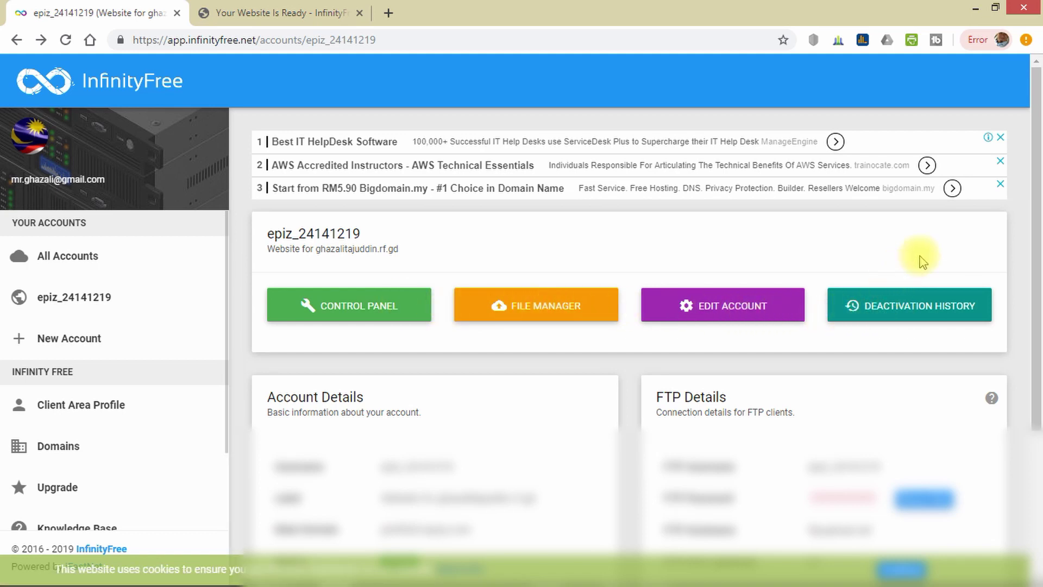
Examine the hosting account's Account Details and FTP Details sections.
scroll(921, 261, down, 4)
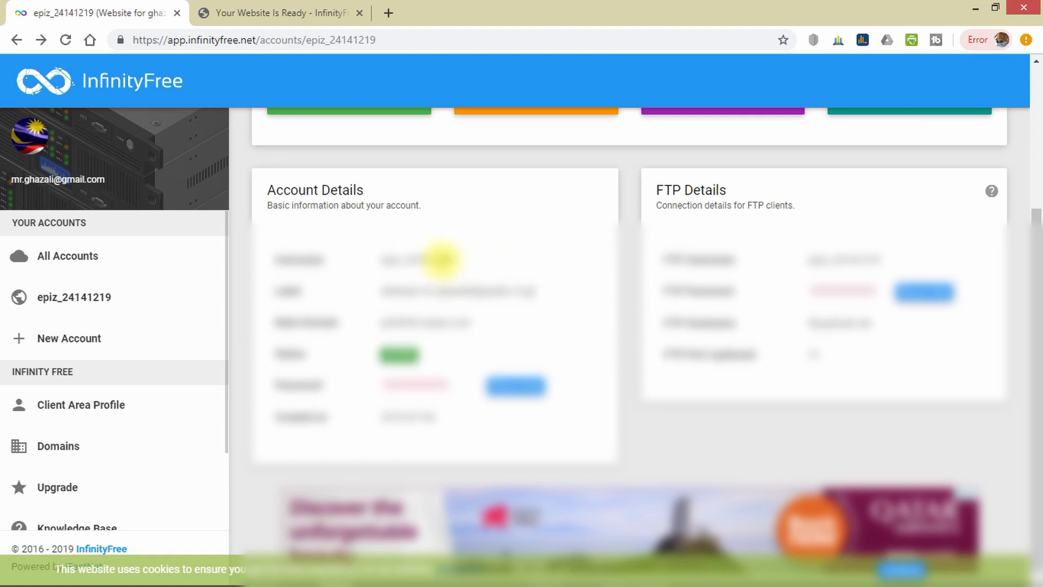
drag(452, 260, 373, 259)
click(538, 289)
drag(541, 290, 373, 291)
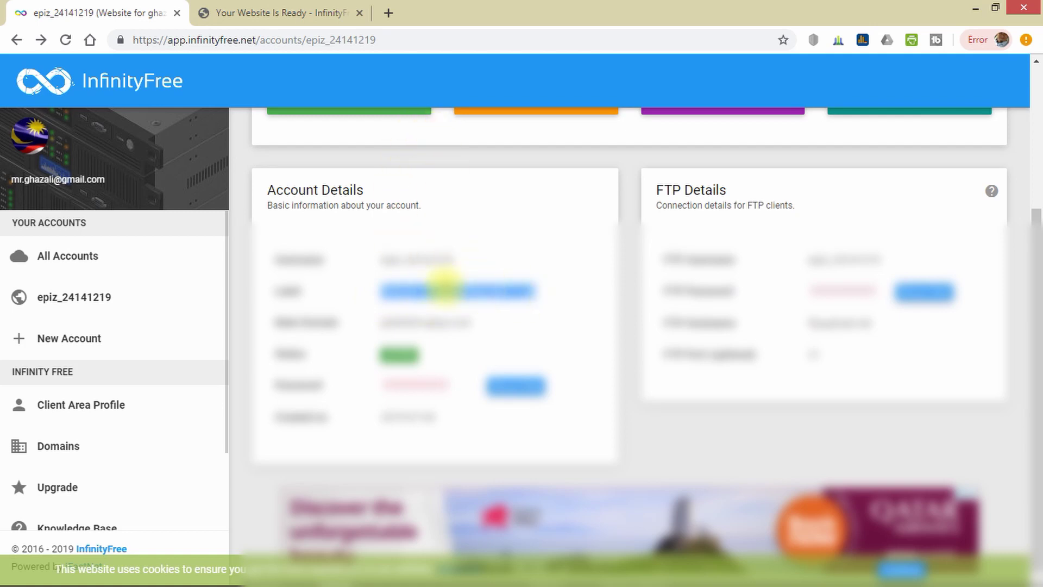
drag(471, 323, 396, 323)
click(429, 357)
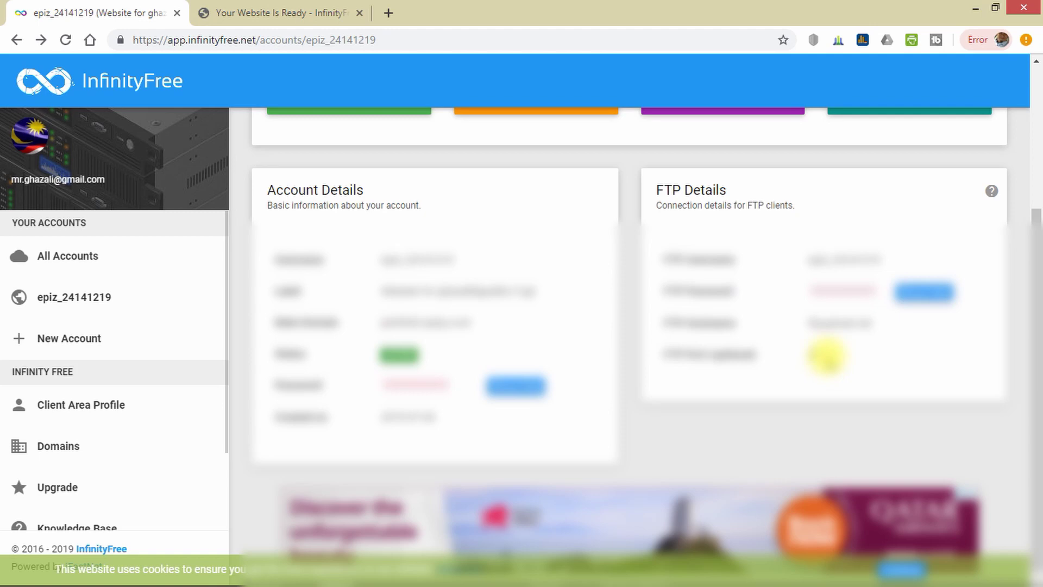
scroll(826, 356, up, 4)
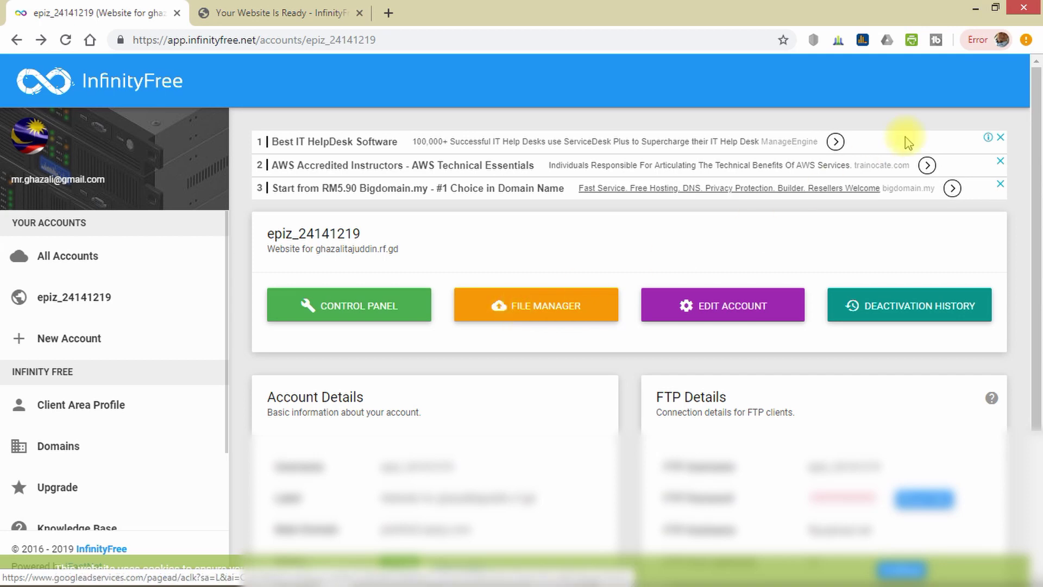
scroll(1037, 126, down, 1)
drag(1037, 126, 1034, 249)
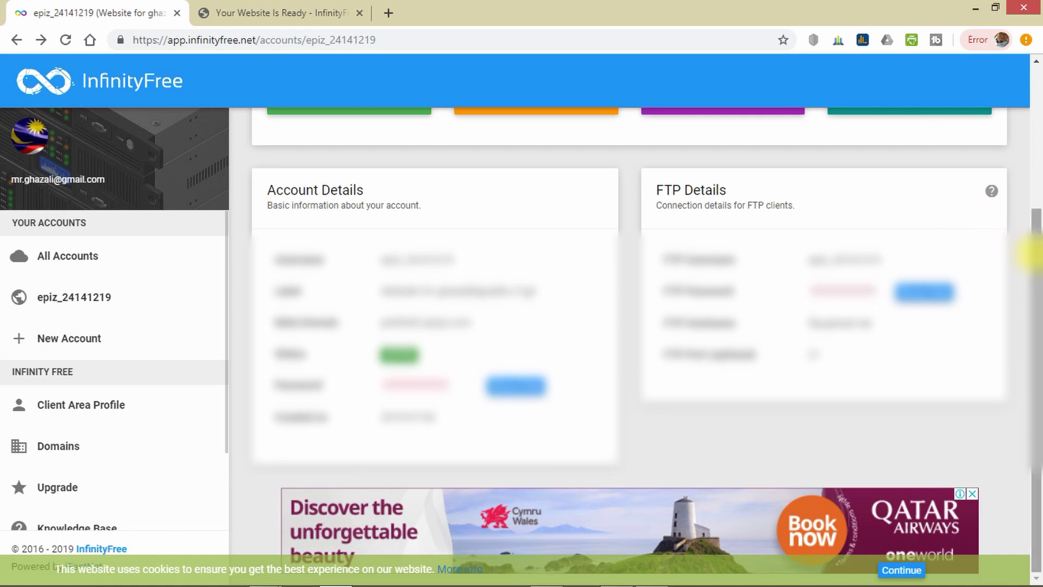
scroll(1035, 252, up, 4)
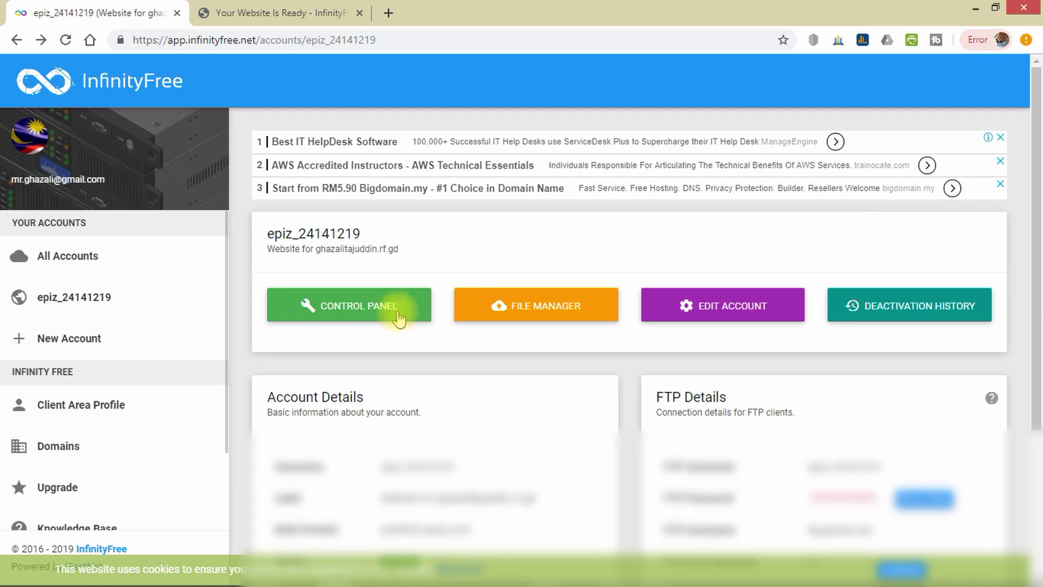
Open the hosting account's control panel and display its FTP Accounts settings.
click(336, 316)
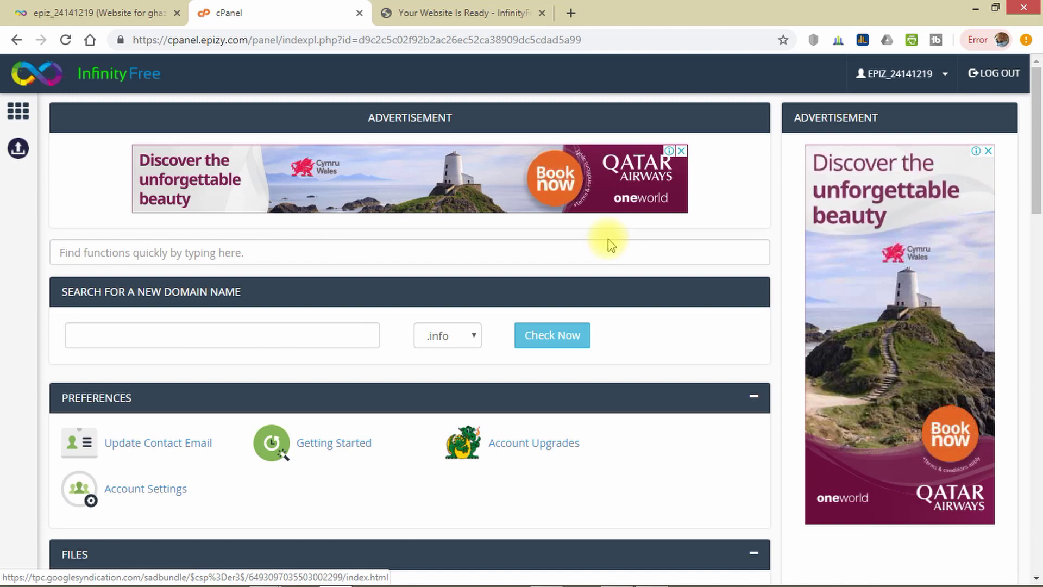
scroll(607, 244, down, 5)
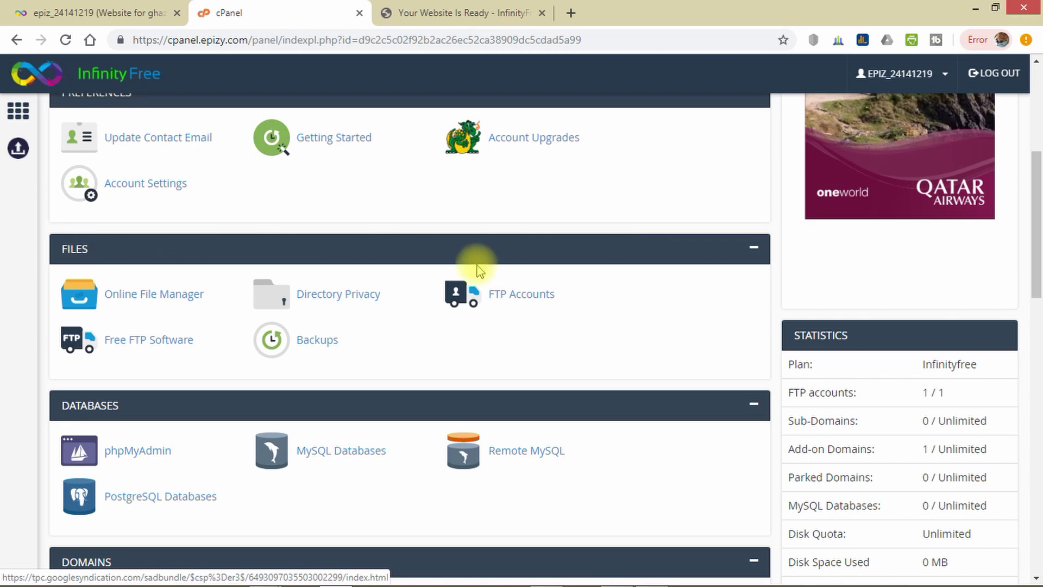
click(523, 296)
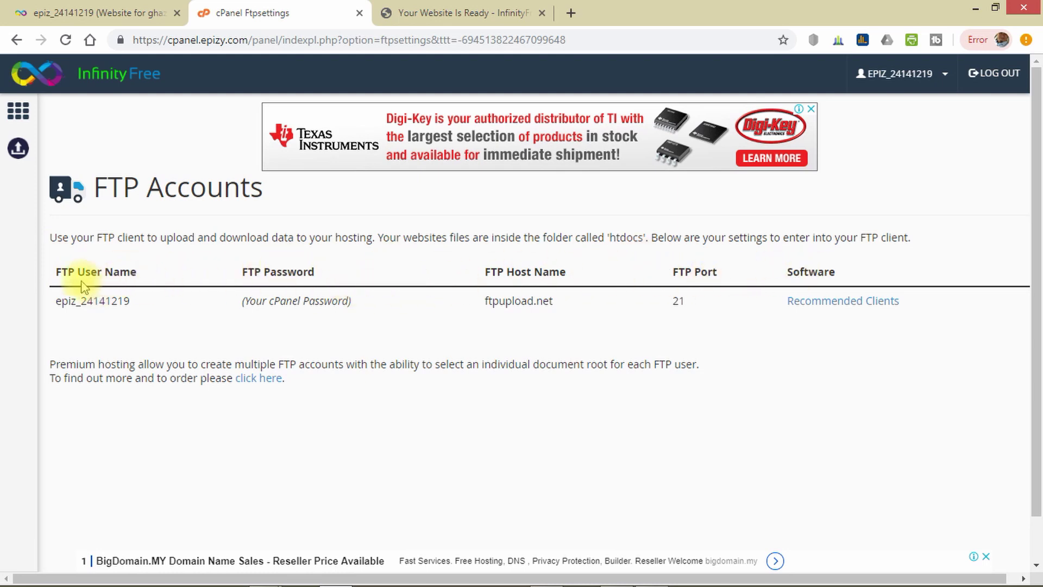
Open the recommended FTP clients page and review the free FTP software offered for download.
click(847, 304)
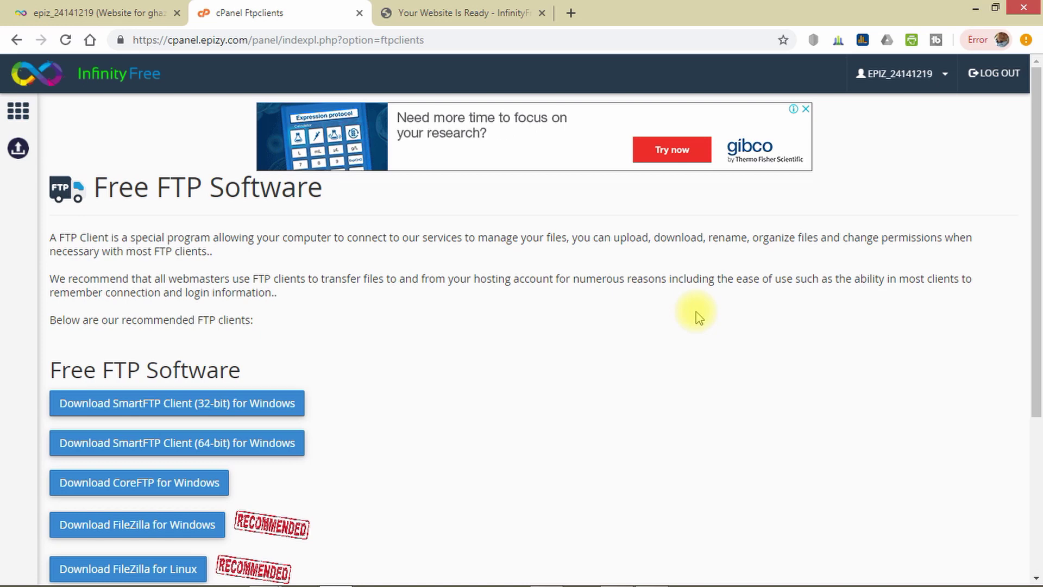
scroll(699, 318, down, 1)
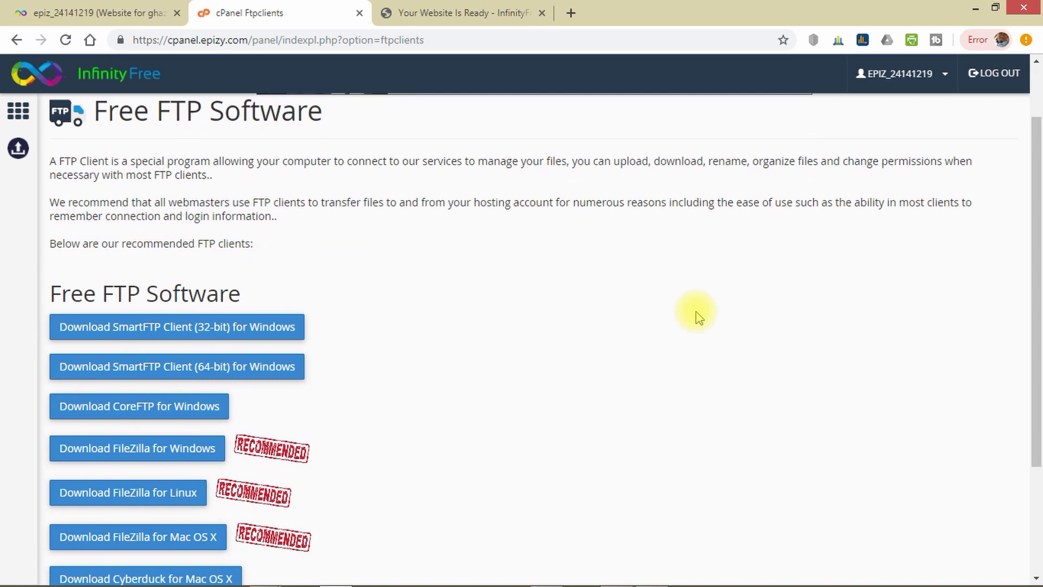
scroll(699, 317, down, 2)
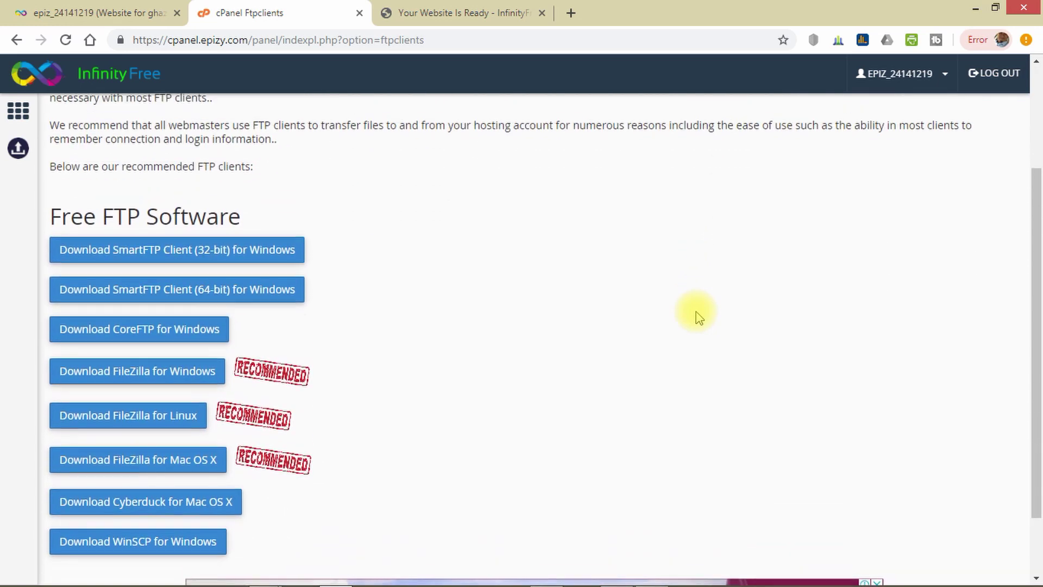
scroll(596, 260, up, 2)
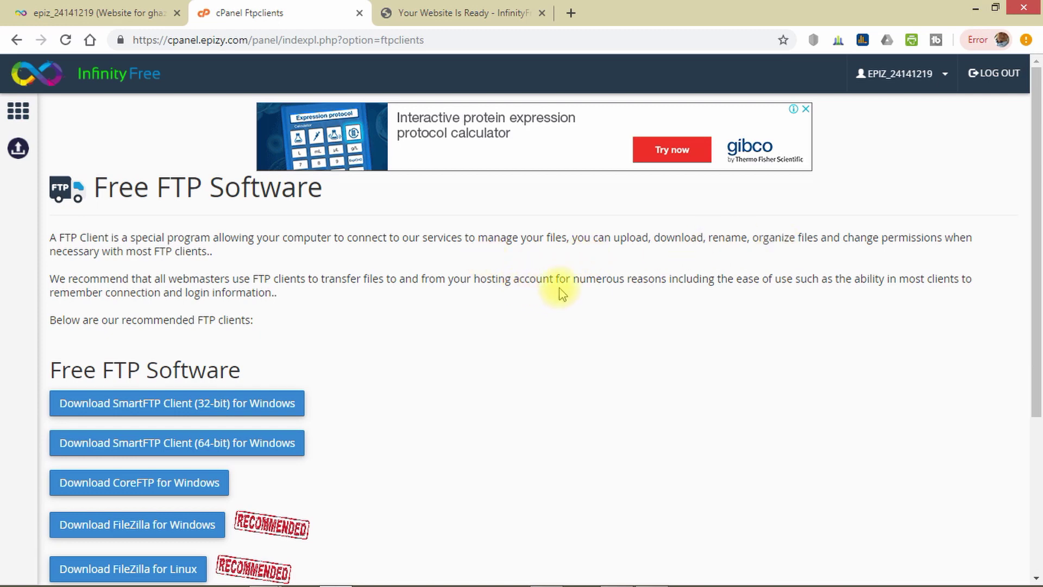
scroll(563, 293, down, 4)
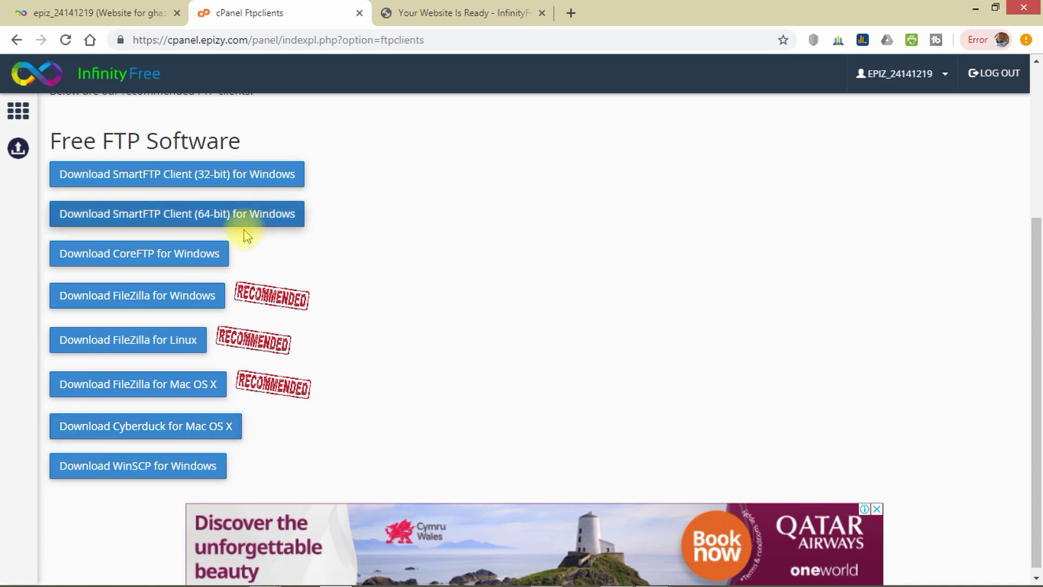
Open the FileZilla for Windows download page and review the 64-bit client download and its latest stable version.
click(165, 303)
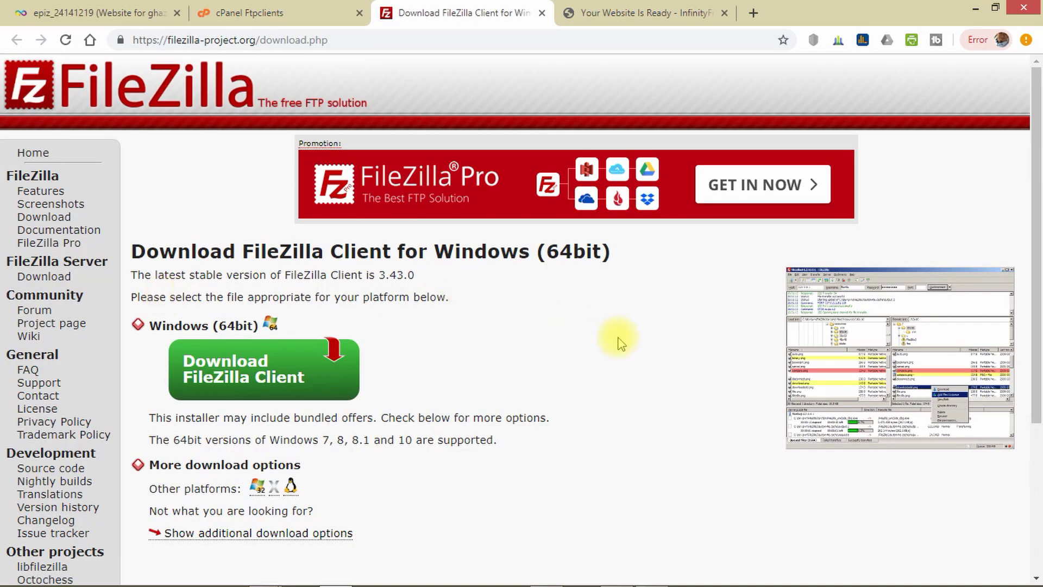
scroll(620, 343, down, 3)
scroll(619, 341, up, 3)
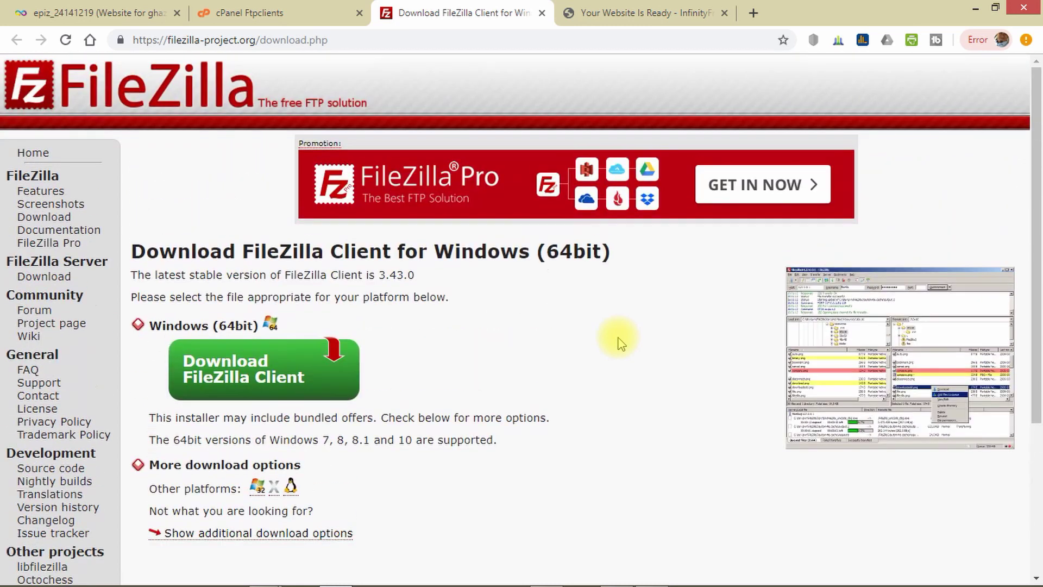
click(292, 378)
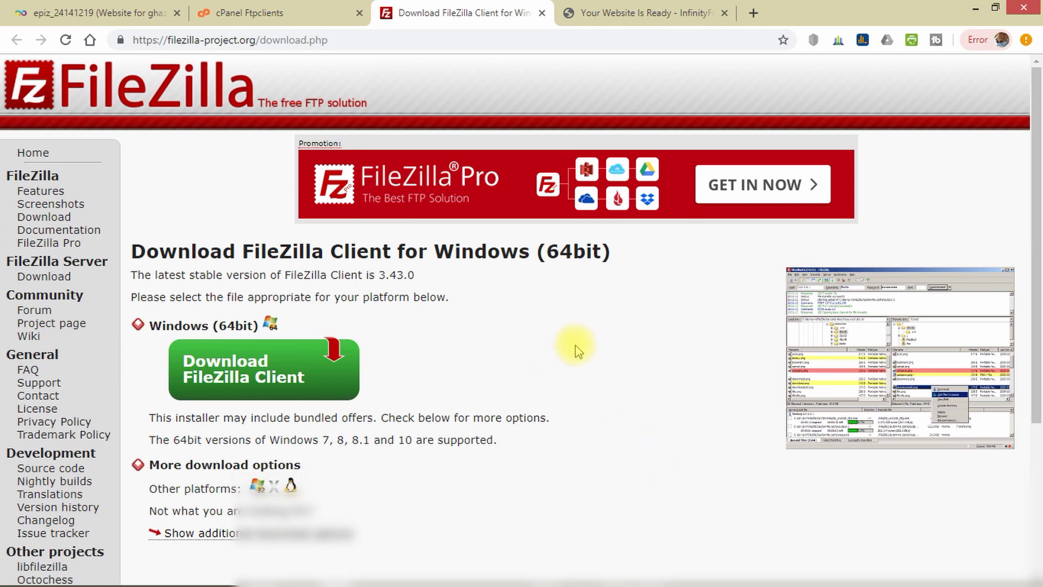
drag(426, 275, 130, 271)
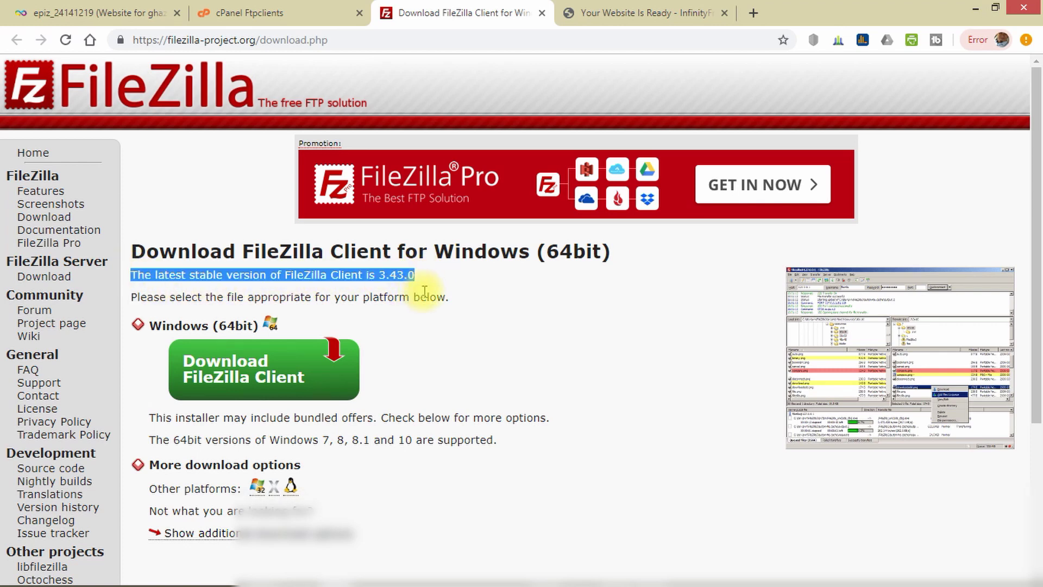
click(520, 320)
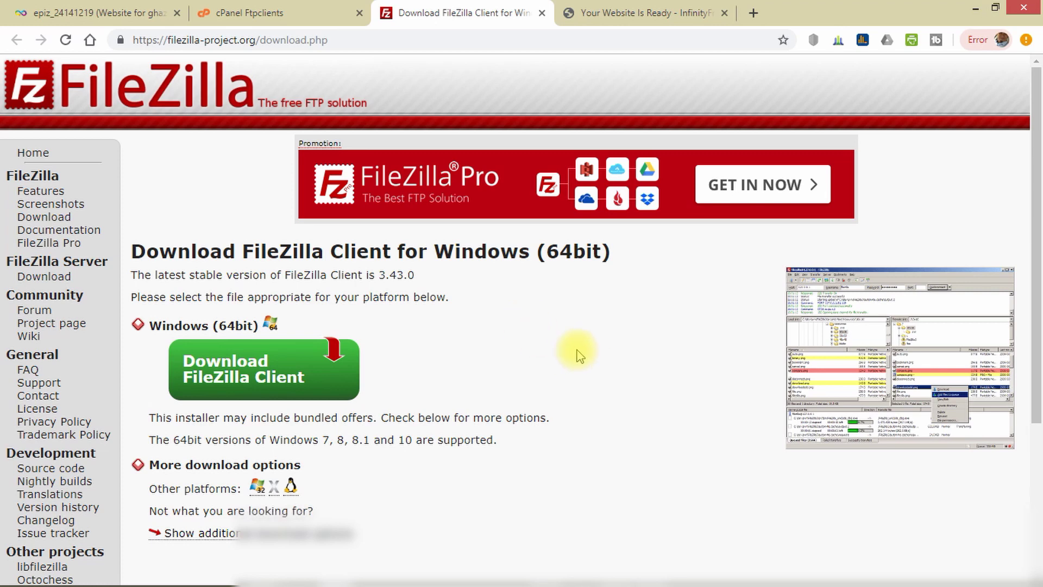
Launch the installed FileZilla client.
mouse_move(578, 577)
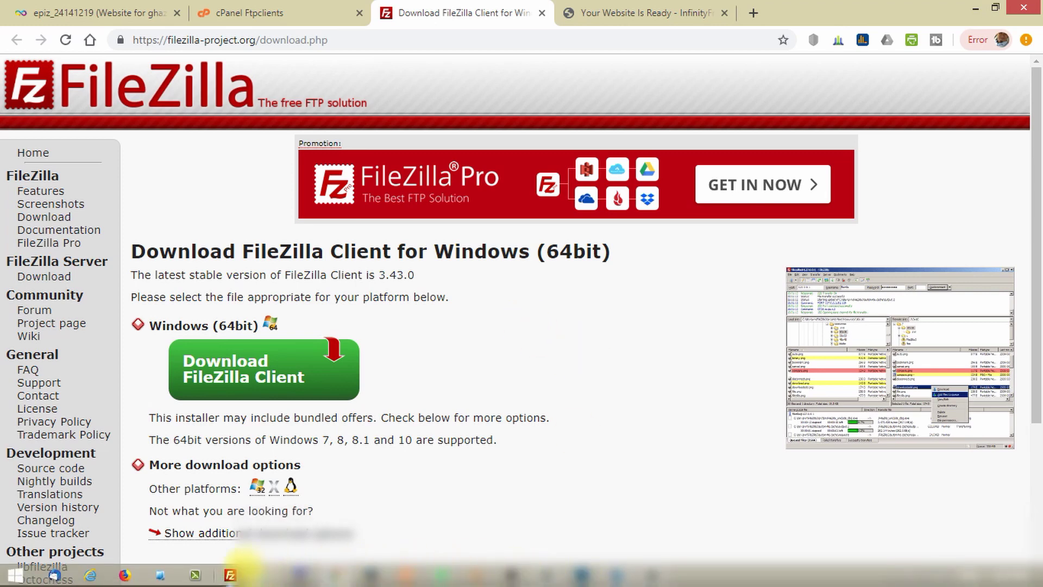
click(230, 575)
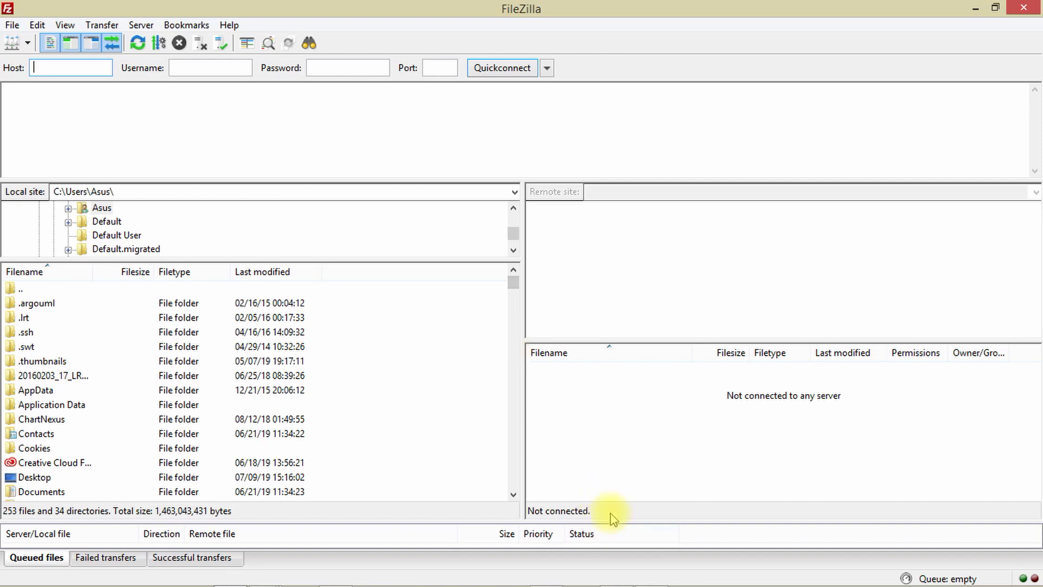
Switch back to Chrome and copy the FTP username from the hosting account's FTP Details.
mouse_move(637, 582)
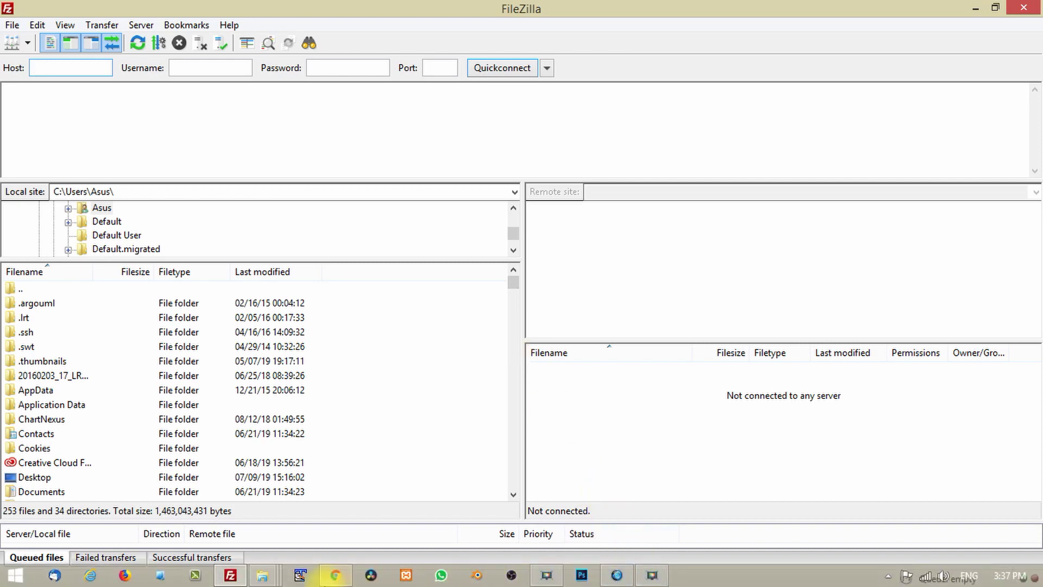
click(335, 578)
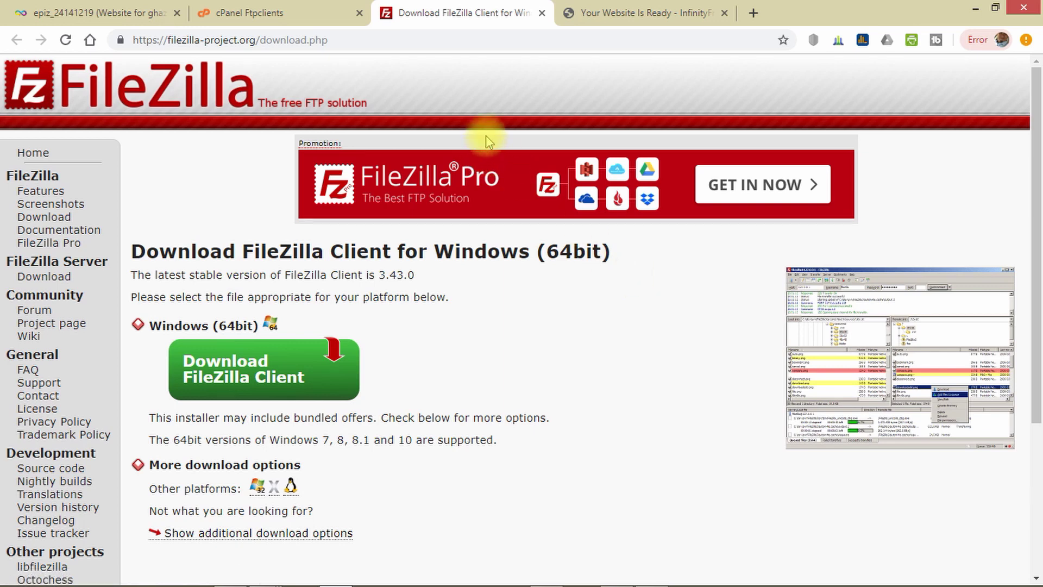
click(90, 12)
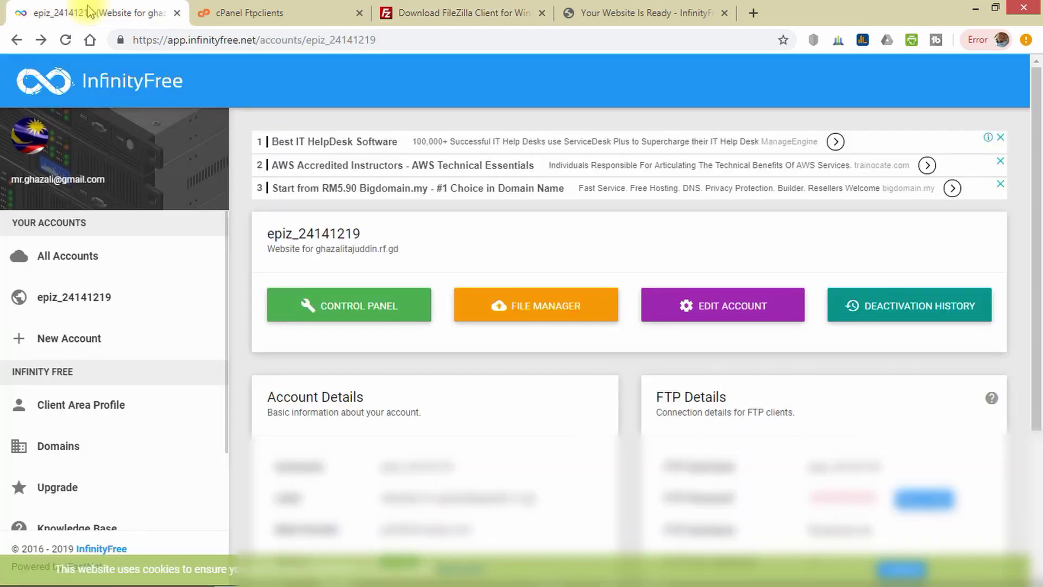
drag(1038, 138, 1029, 296)
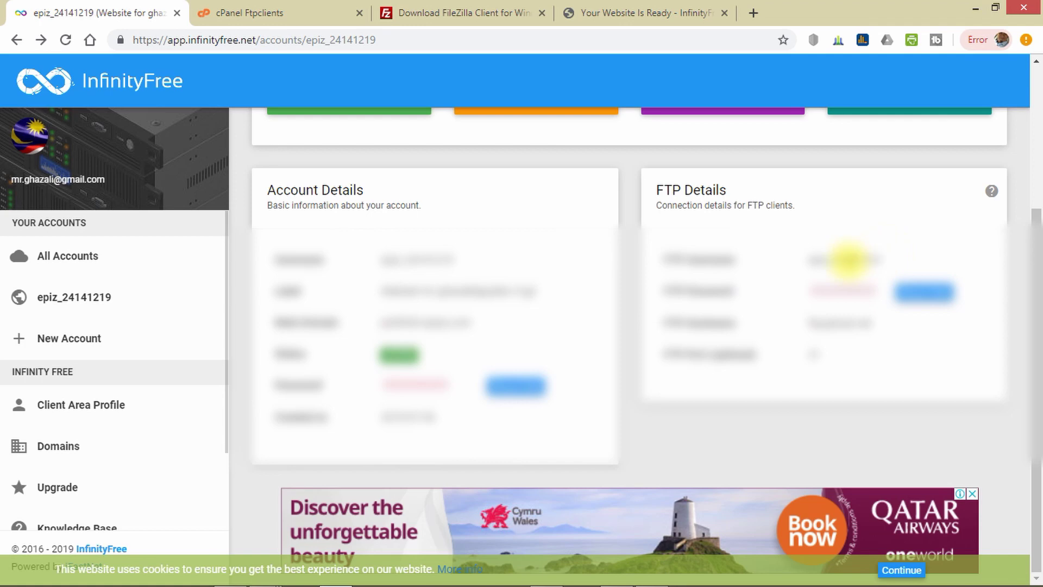
drag(885, 258, 810, 260)
right_click(812, 259)
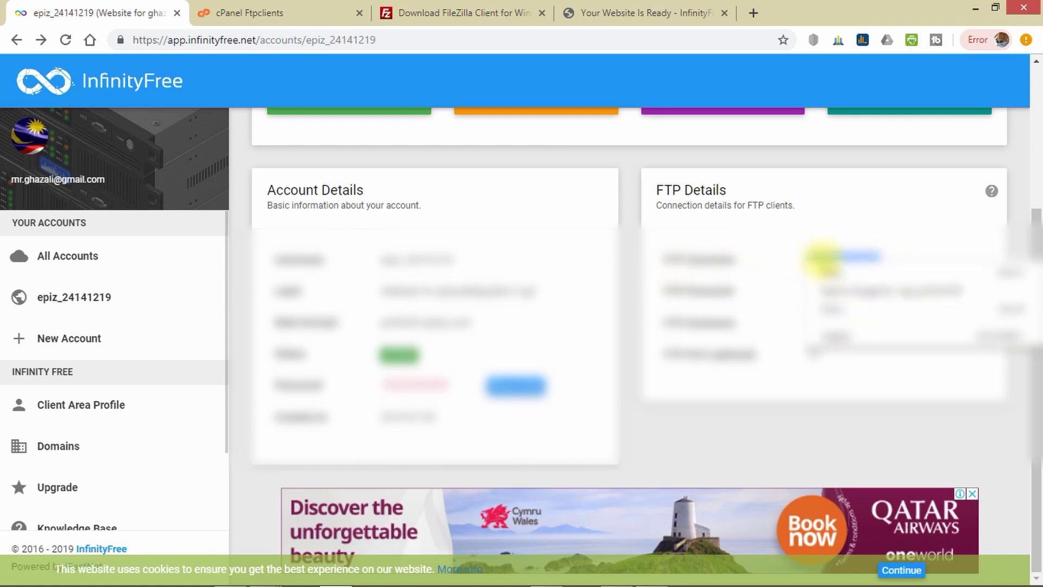
click(836, 269)
Switch to FileZilla and paste the copied FTP username into the connection's username field.
mouse_move(706, 584)
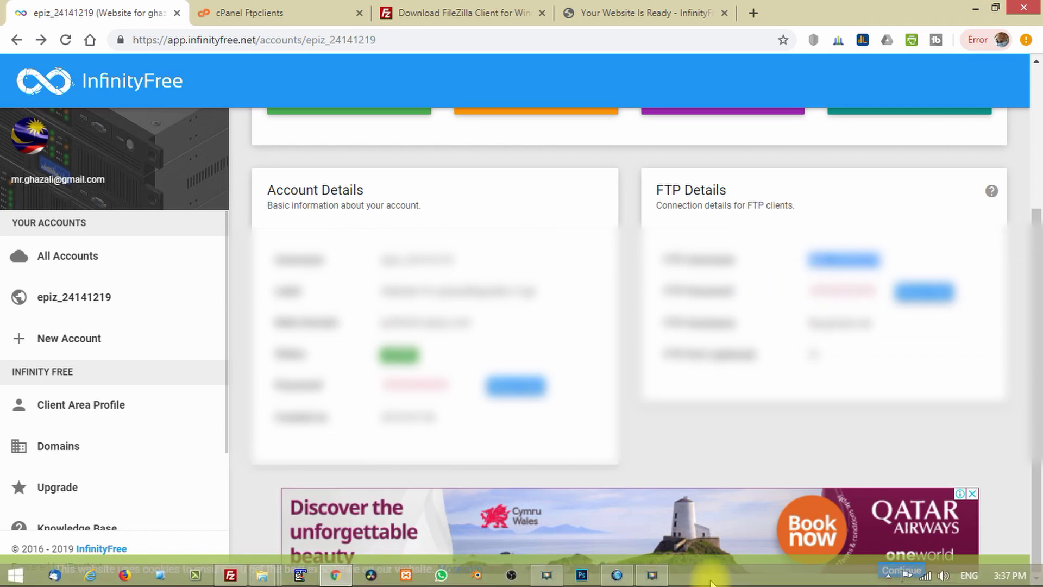
click(232, 575)
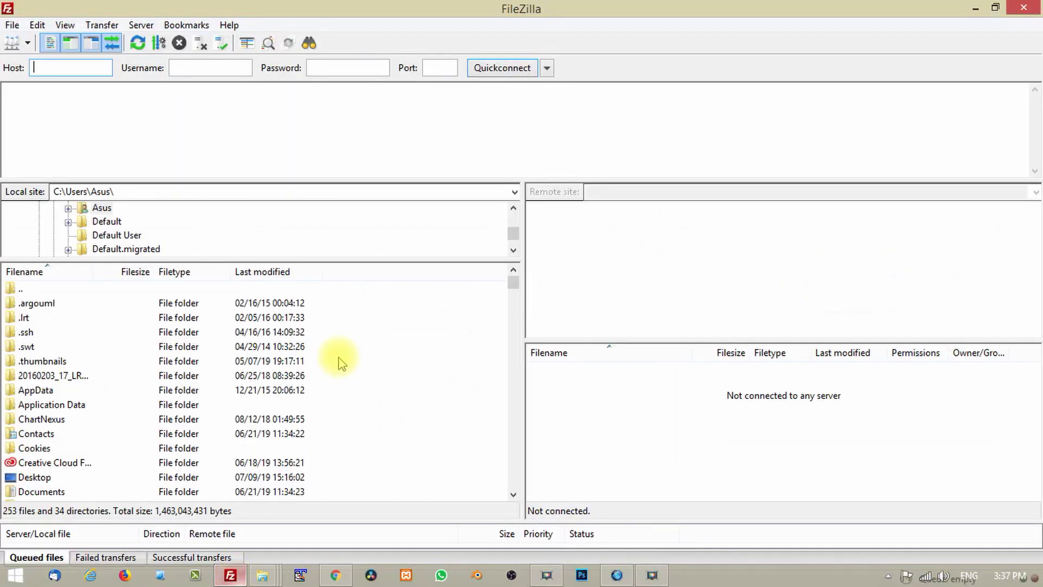
click(190, 67)
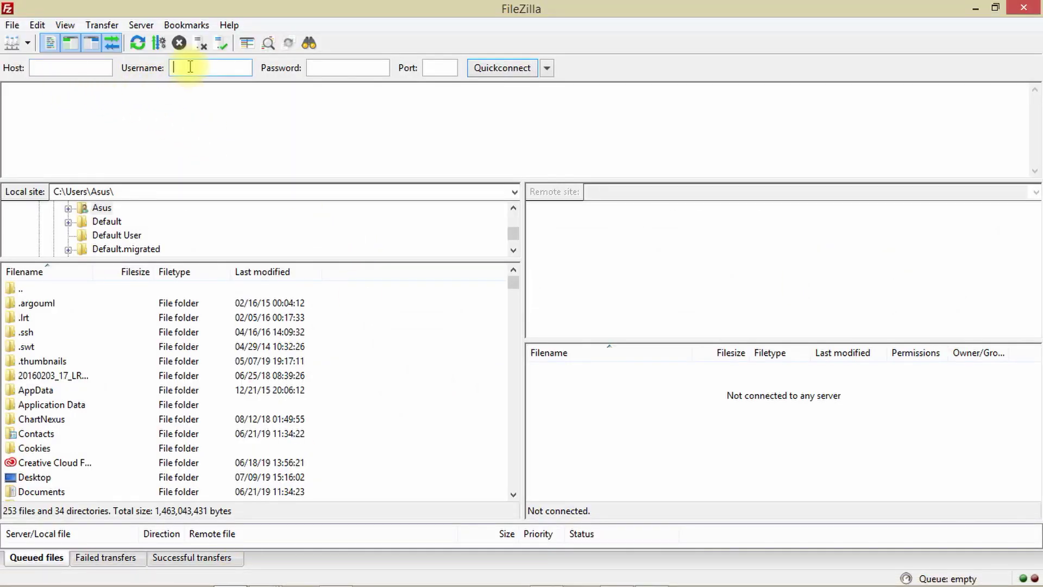
right_click(190, 67)
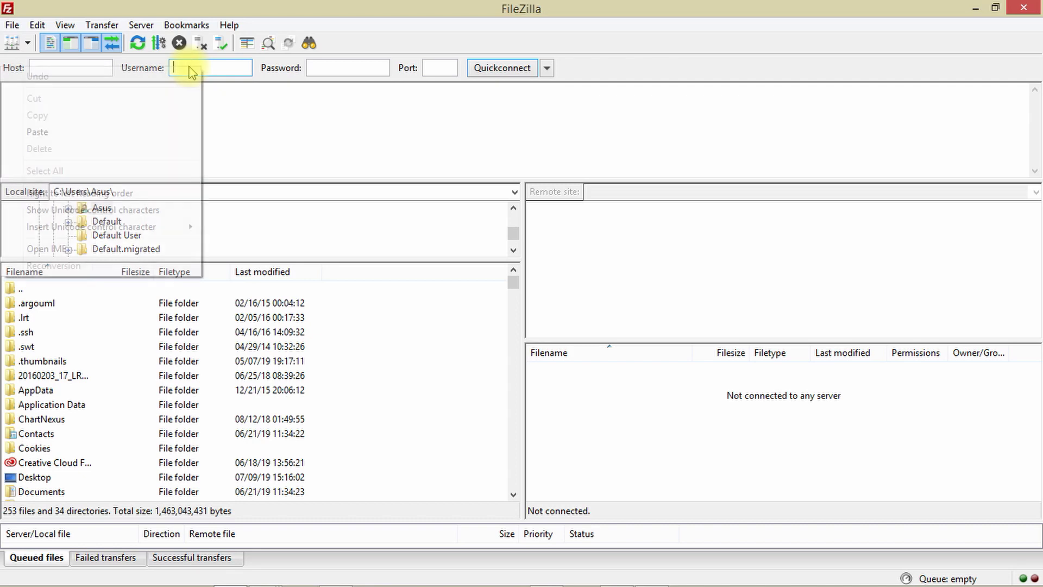
click(163, 130)
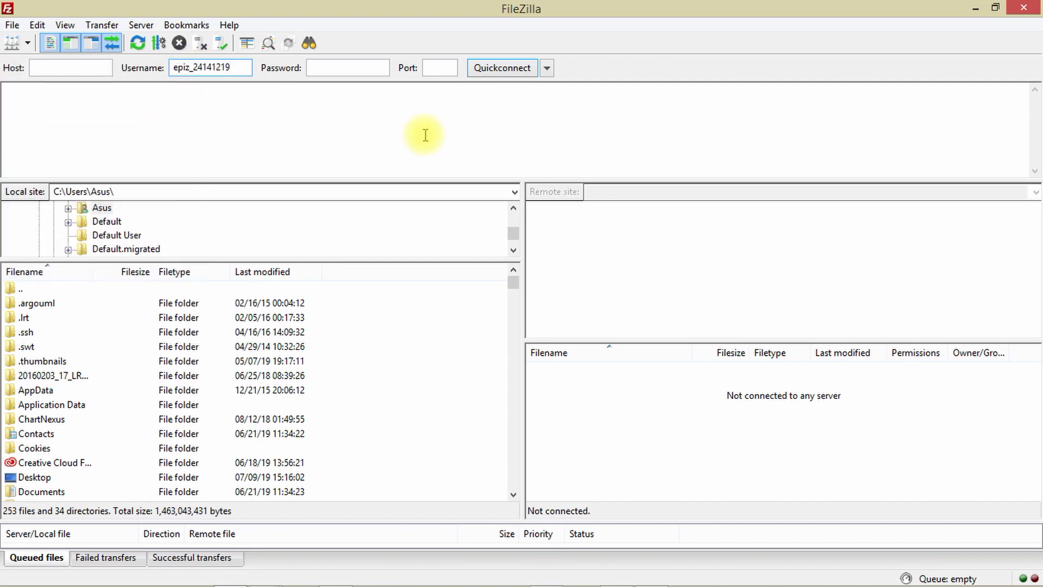
Reveal and copy the FTP password on the hosting account page in Chrome, then paste it into FileZilla's password field.
key(alt+Tab)
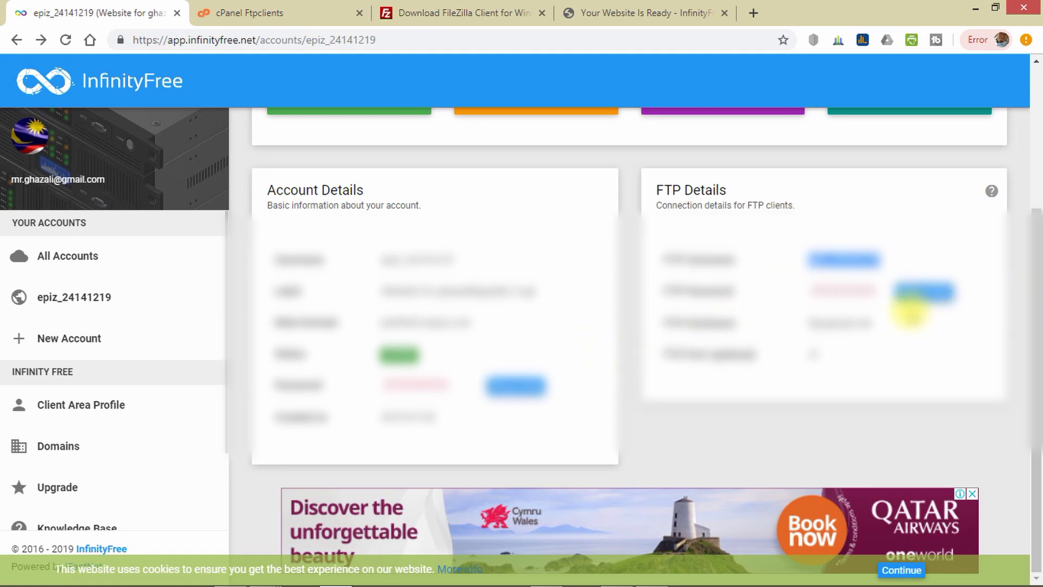
click(910, 293)
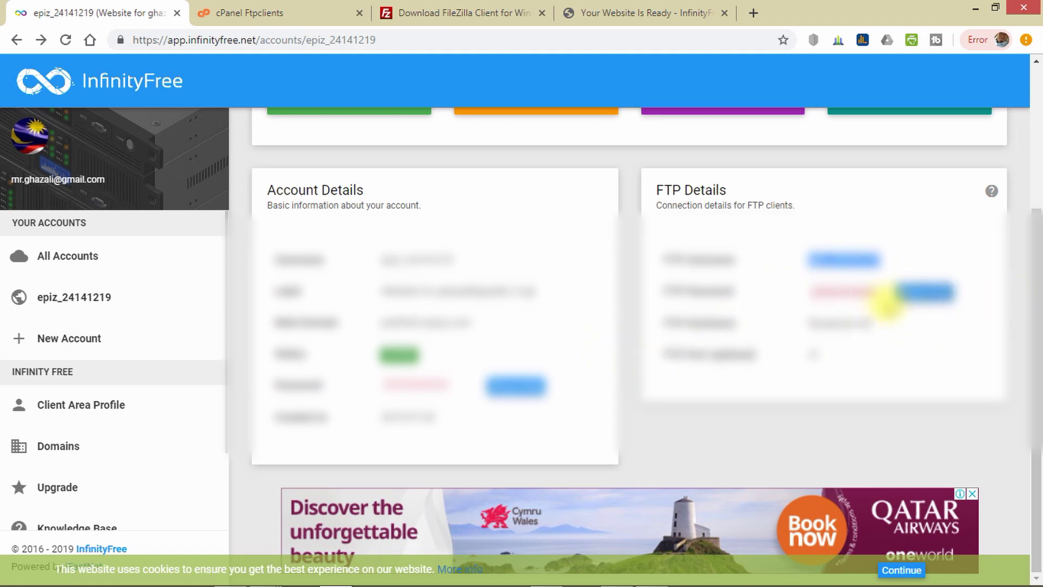
drag(873, 291, 793, 292)
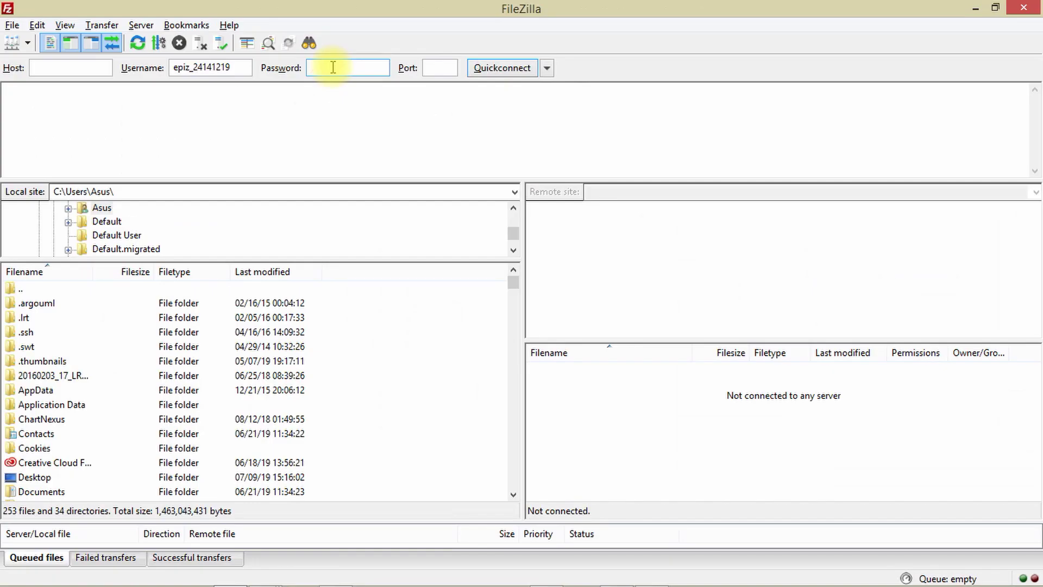
key(ctrl+v)
click(433, 67)
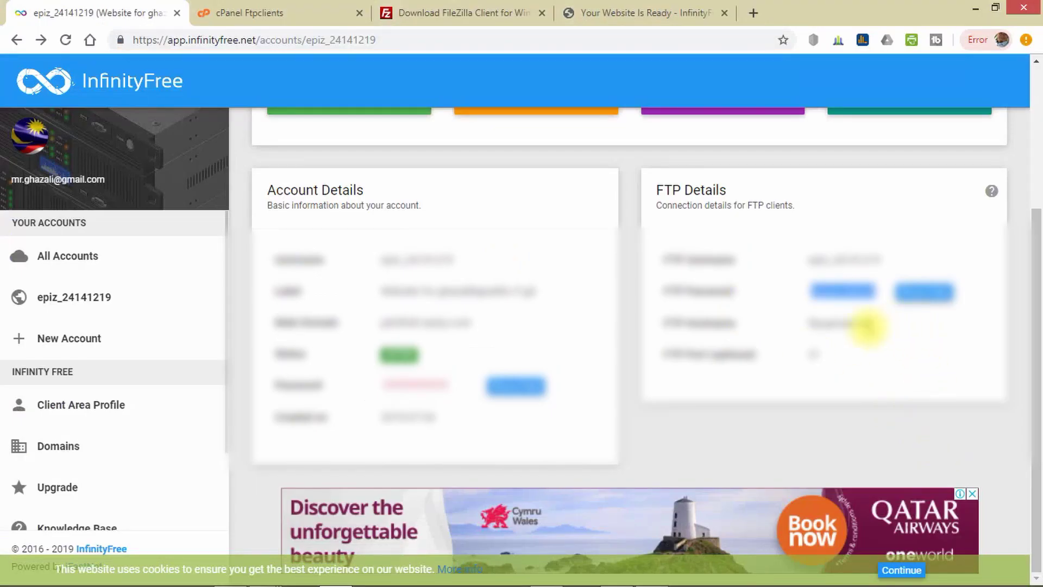
Copy the FTP hostname from the account's FTP Details and paste it into FileZilla as the host, ftpupload.net.
drag(878, 320, 809, 323)
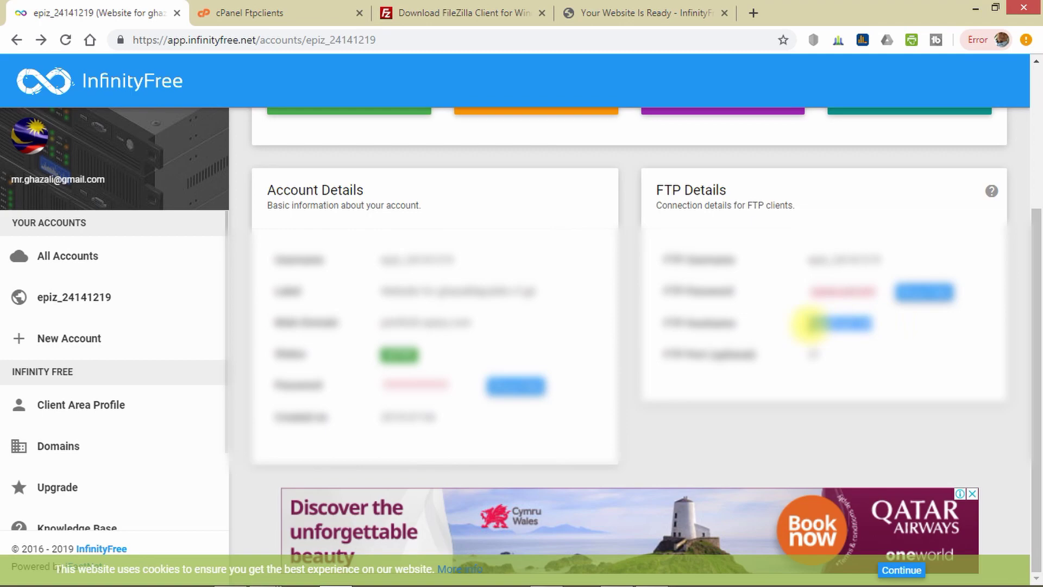
key(alt+Tab)
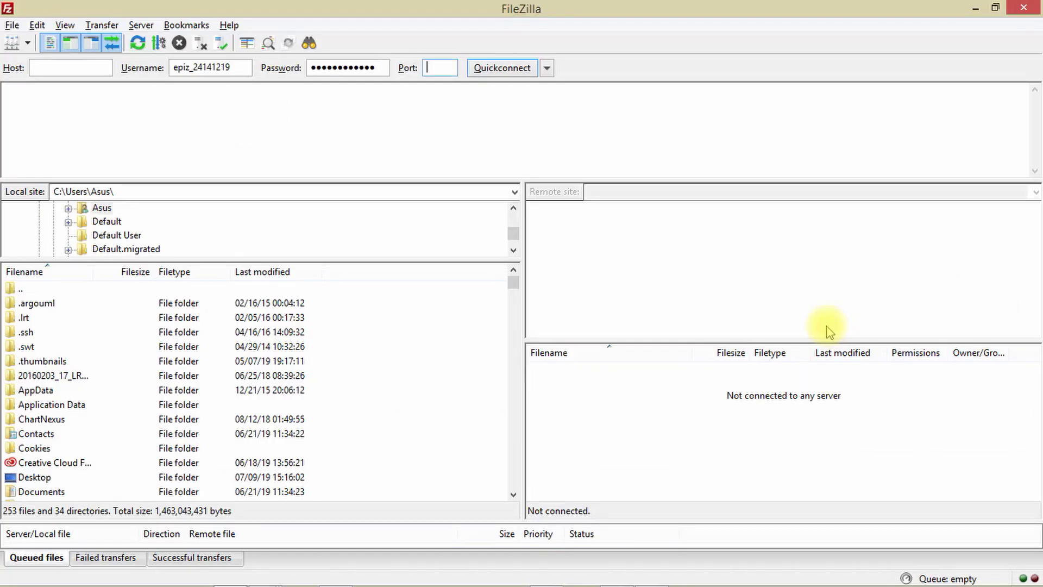
click(43, 67)
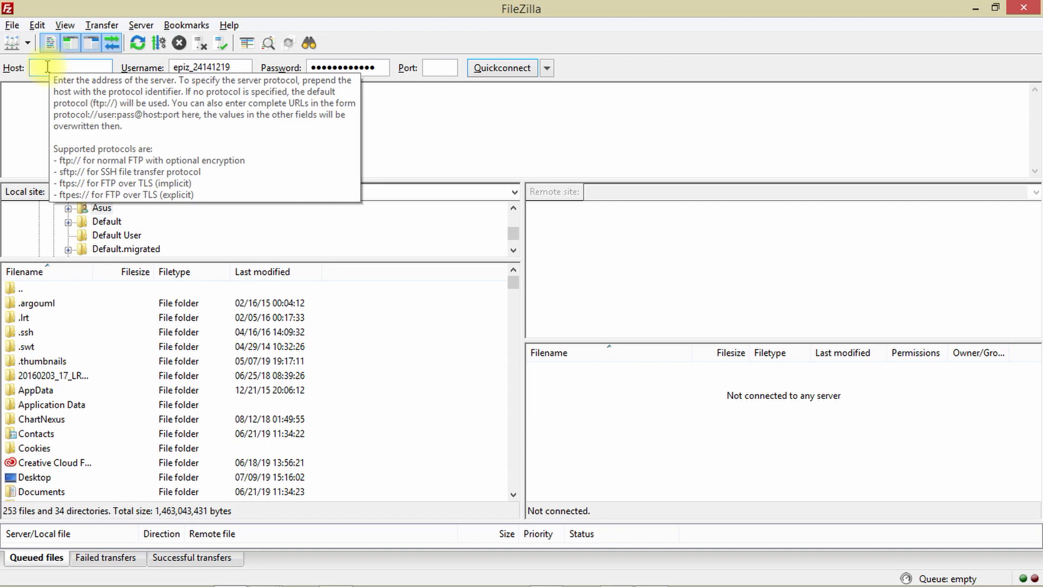
key(ctrl+v)
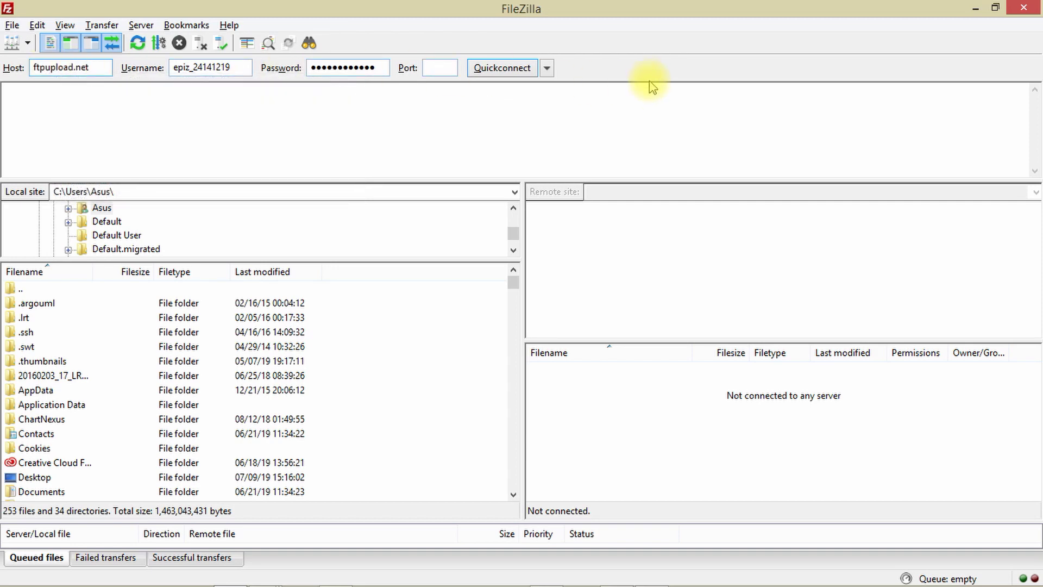
Check the optional FTP port on the account page, leave FileZilla's port empty and connect to the server.
key(alt+Tab)
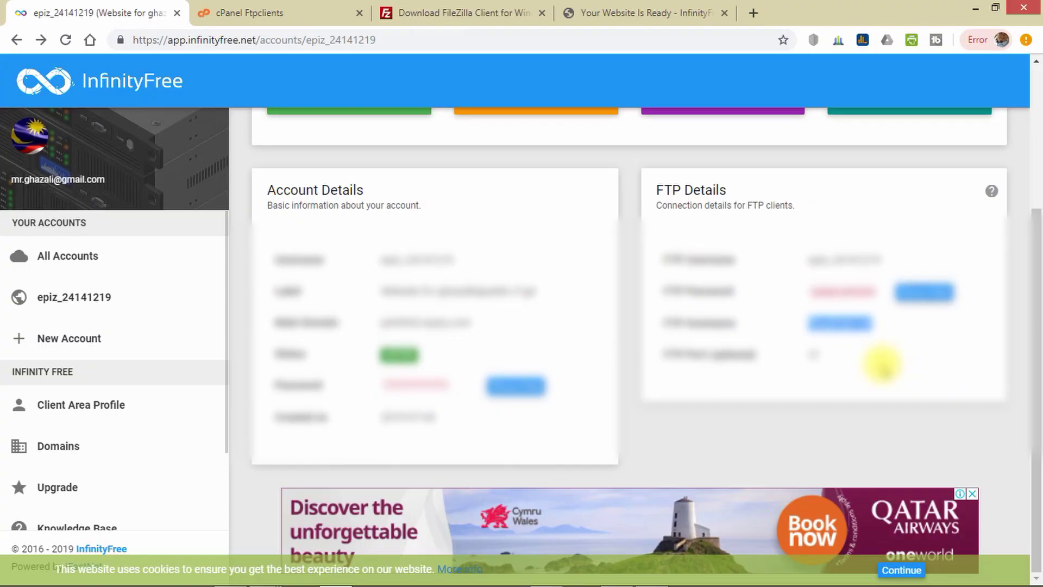
key(alt+Tab)
click(440, 68)
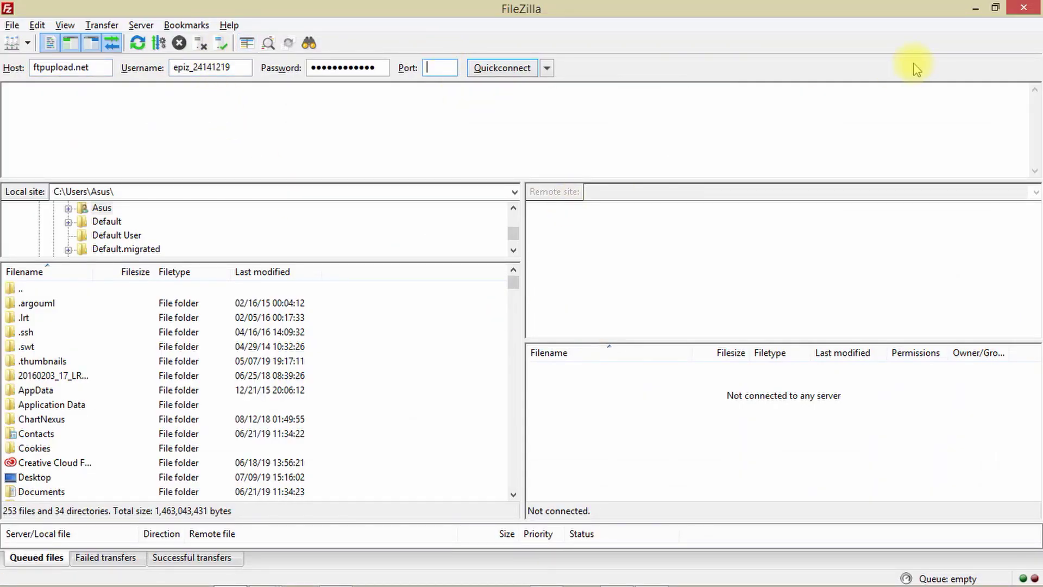
click(497, 76)
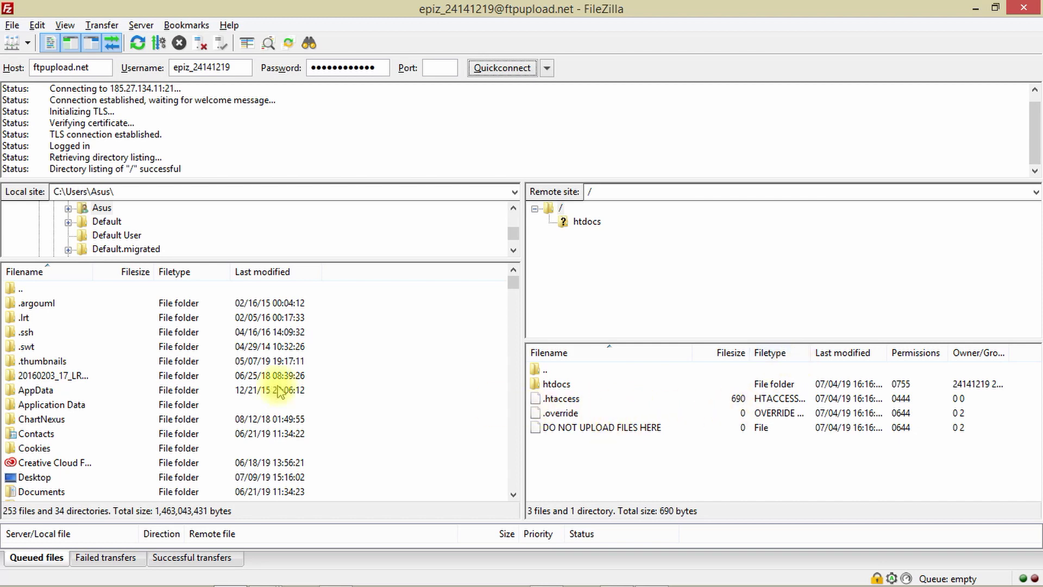
Examine the local site path and folders alongside the remote site's root path and its htdocs folder.
click(30, 303)
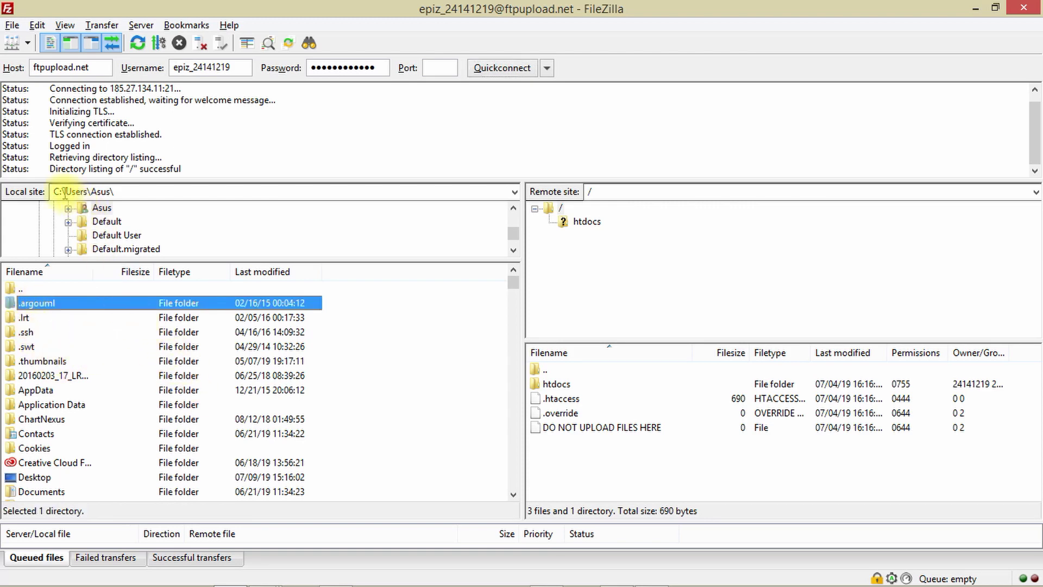
click(118, 194)
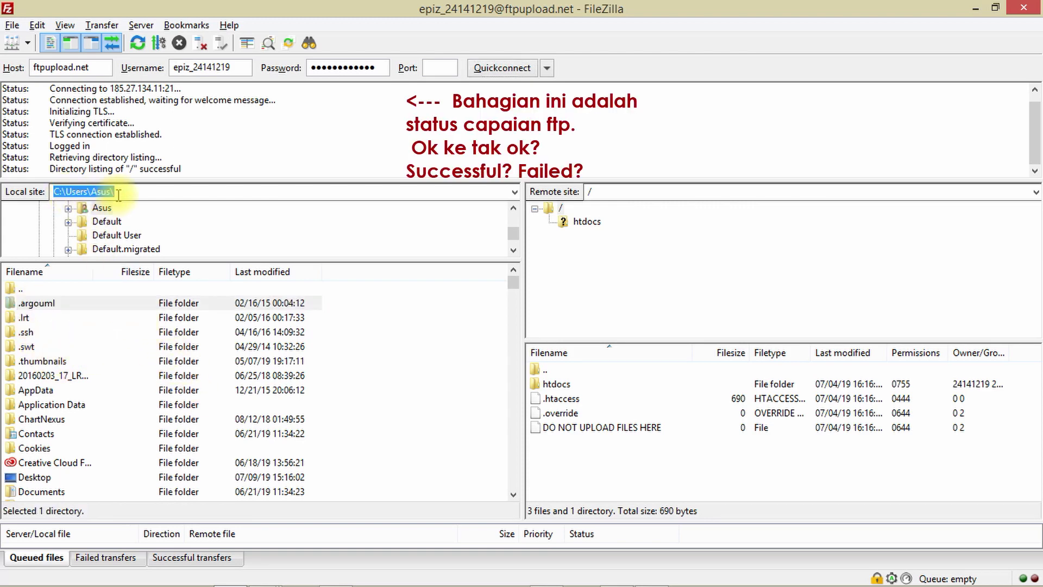
click(638, 194)
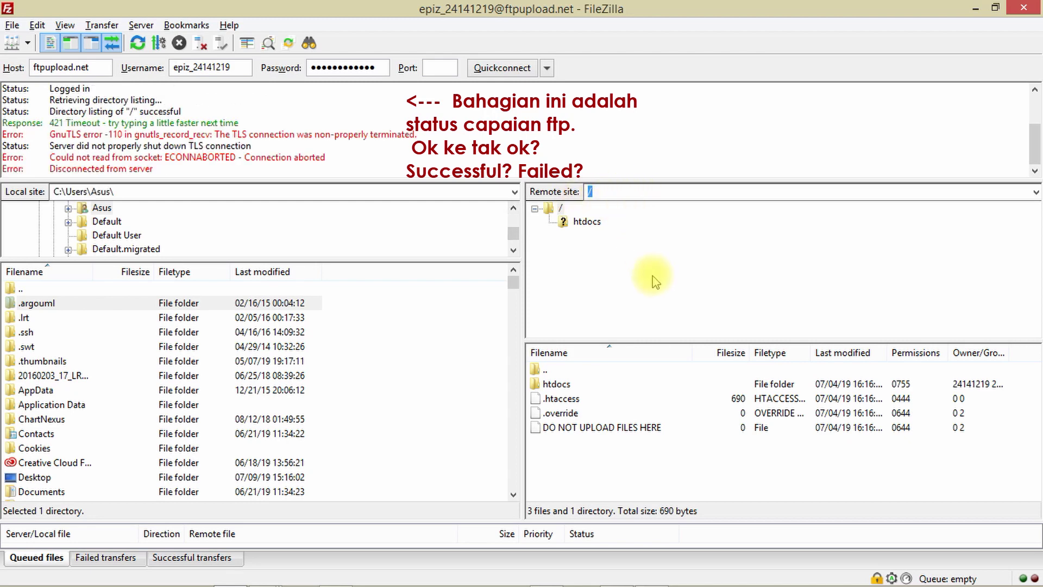
click(552, 384)
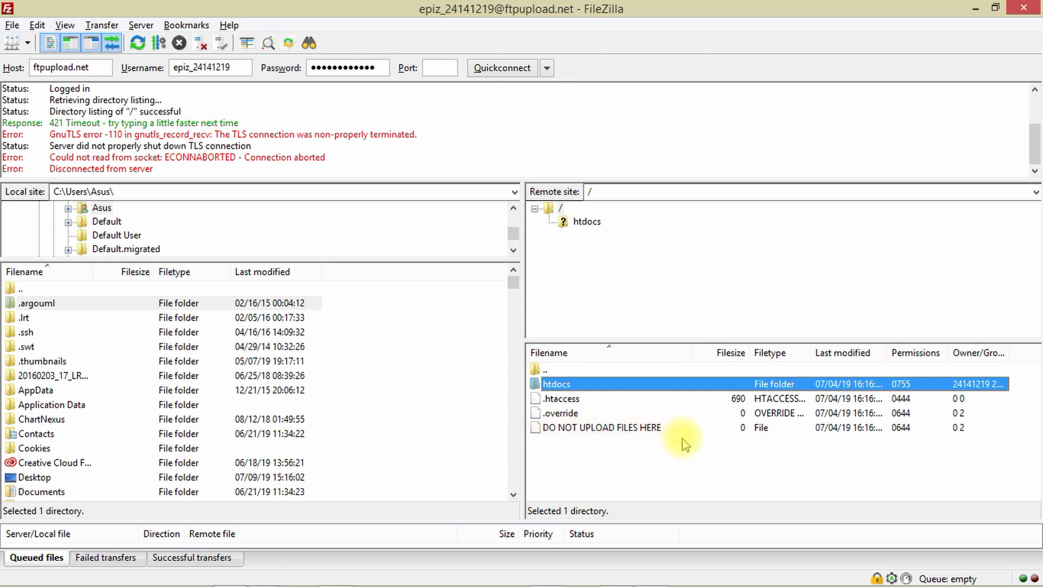
click(638, 467)
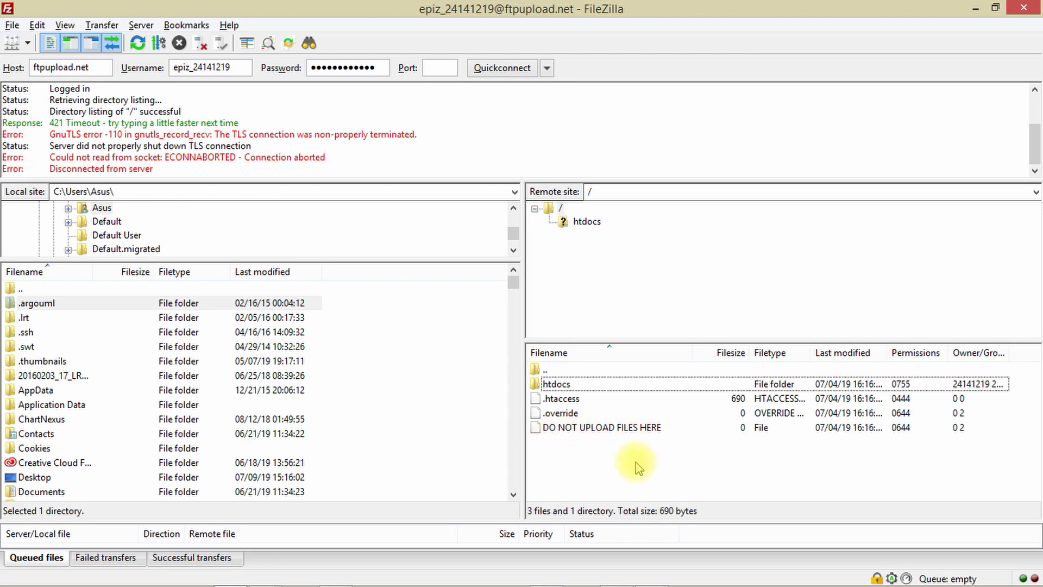
Open the remote htdocs folder and widen its Filesize and Filename columns to show the full file names.
click(564, 387)
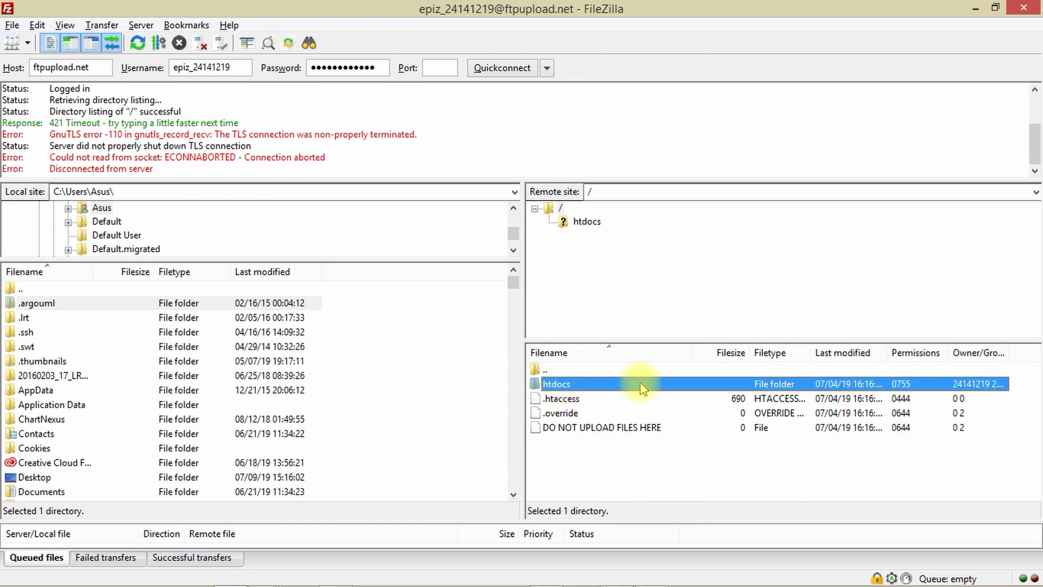
double_click(642, 387)
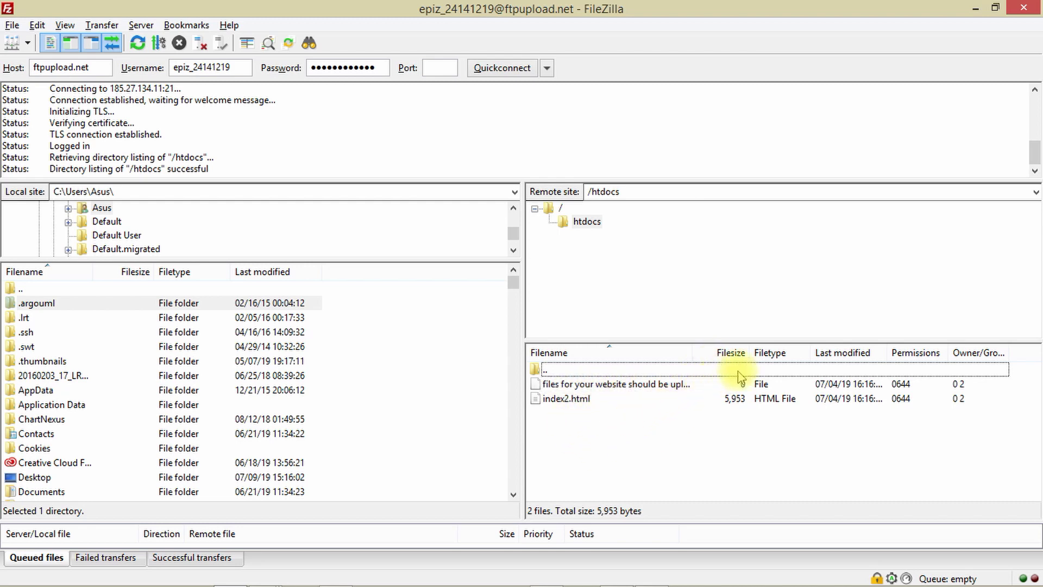
drag(749, 354, 791, 354)
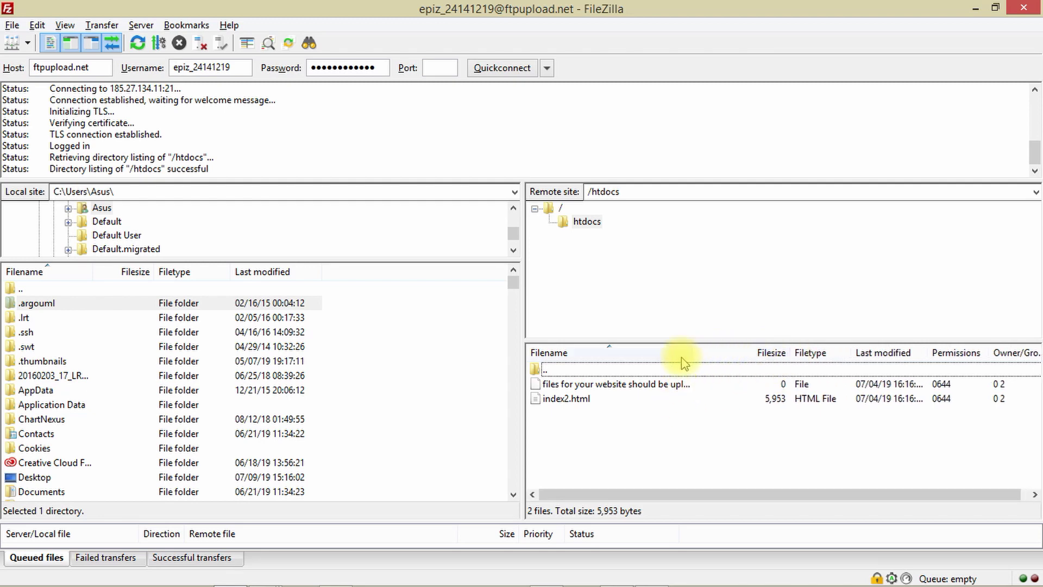
drag(691, 354, 755, 354)
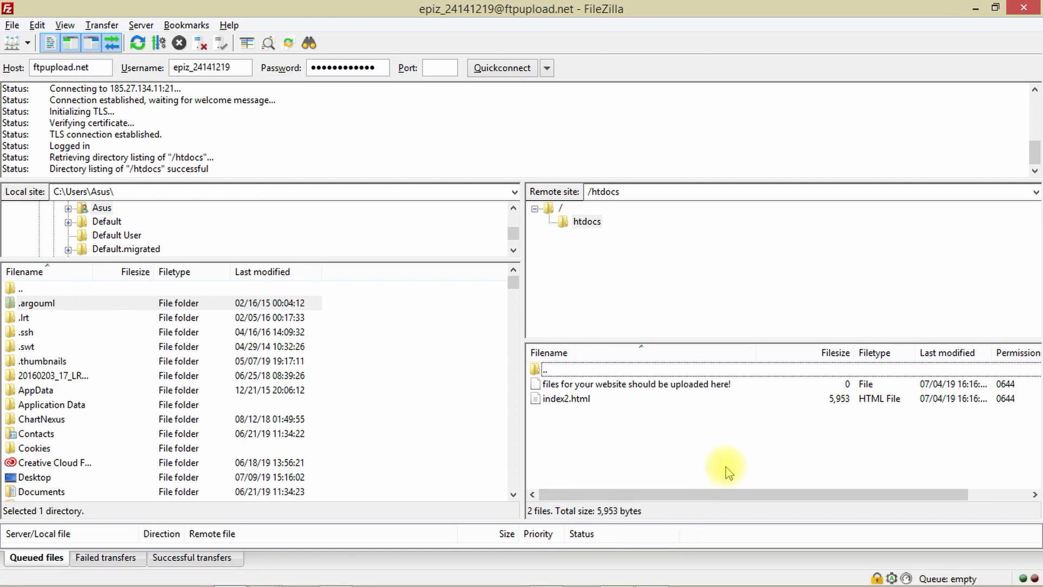
Launch Notepad from the Windows Accessories programs.
mouse_move(652, 582)
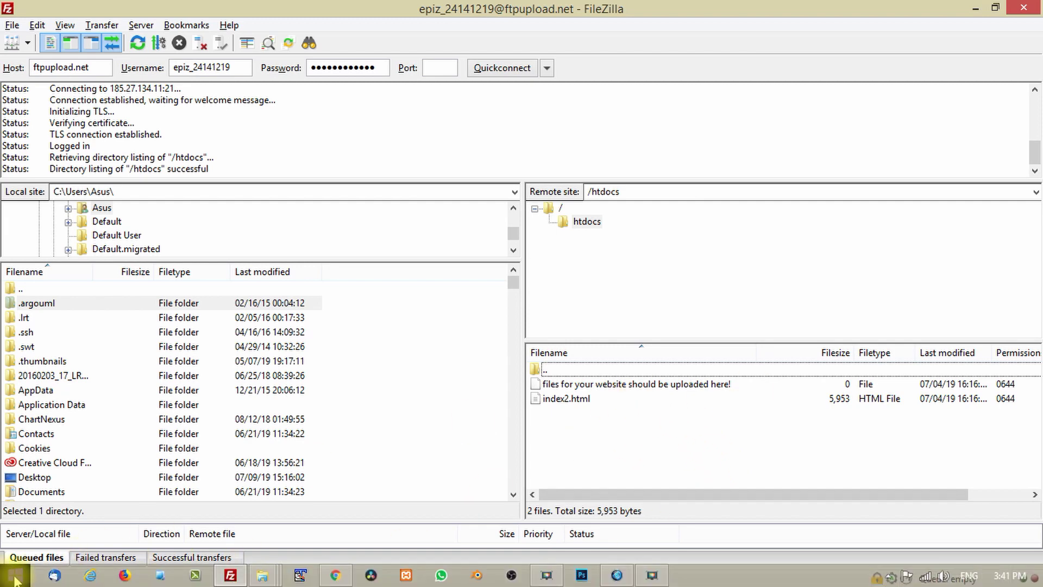
click(15, 578)
click(48, 440)
scroll(136, 210, down, 10)
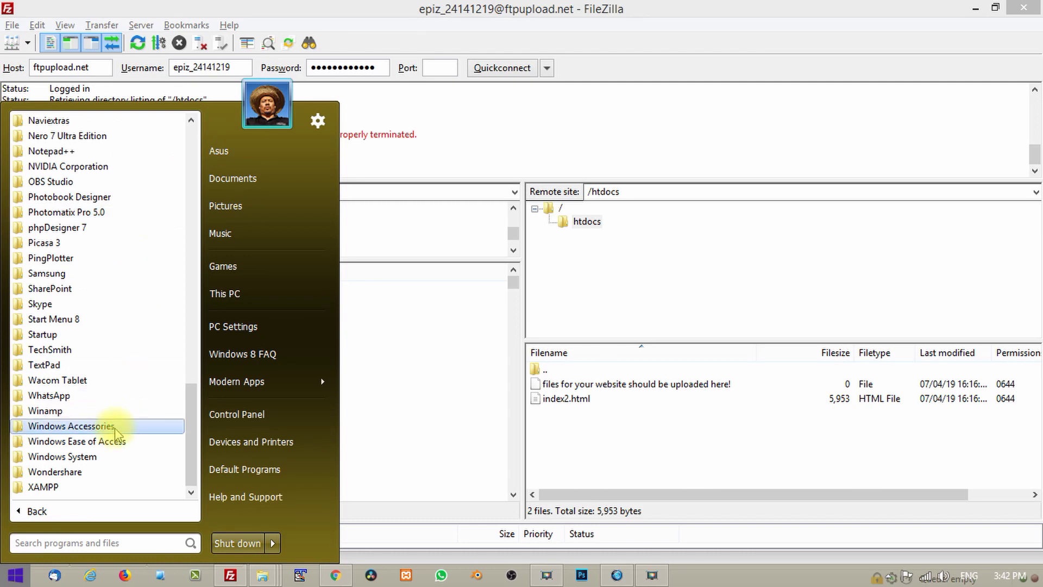
click(76, 427)
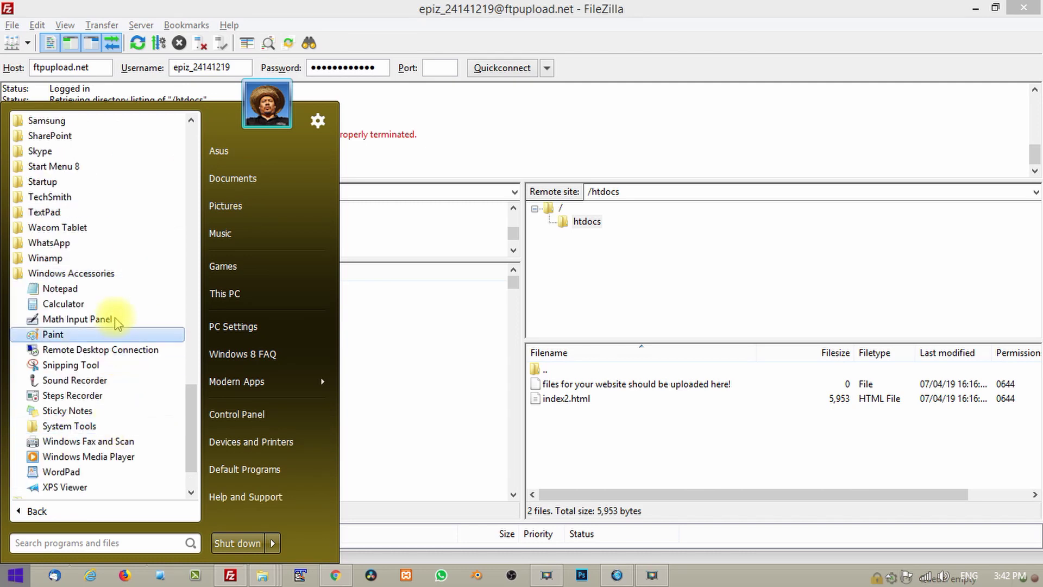
click(112, 288)
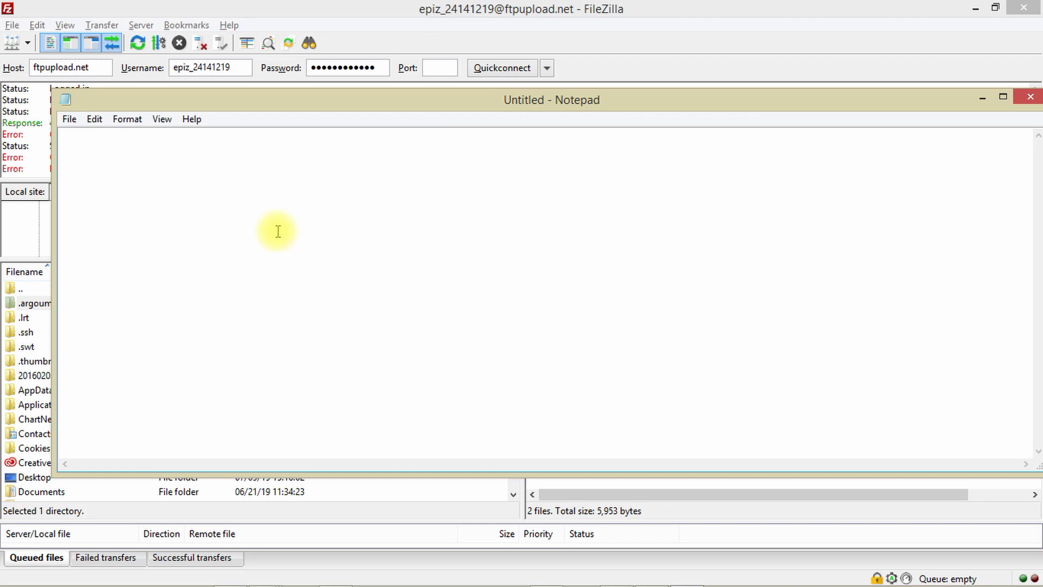
Save the blank Notepad document to the Desktop as "index.html", with the file name enclosed in double quotes.
click(69, 119)
click(69, 119)
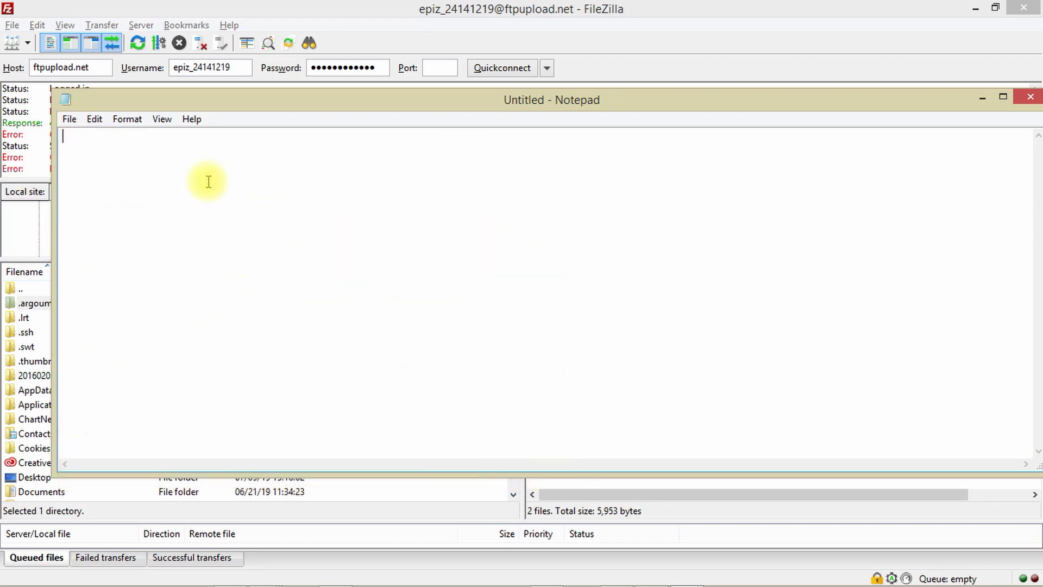
click(66, 120)
click(59, 188)
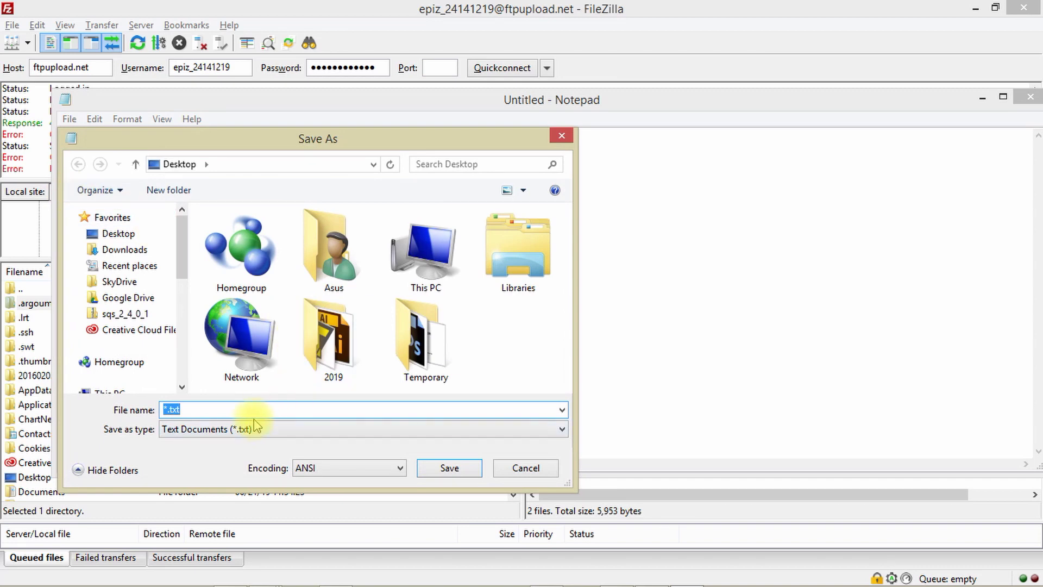
text(inde)
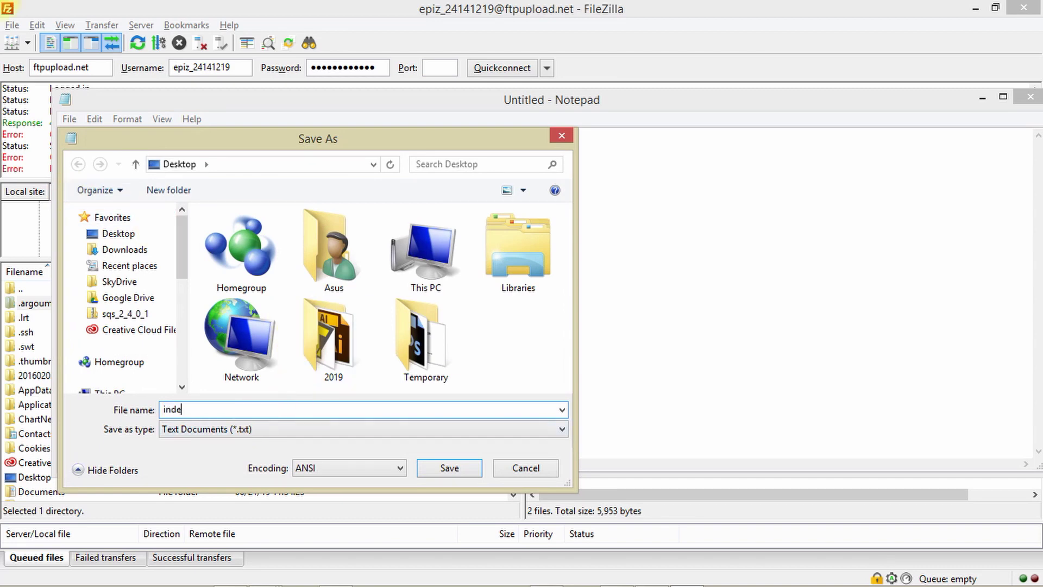
text(x.)
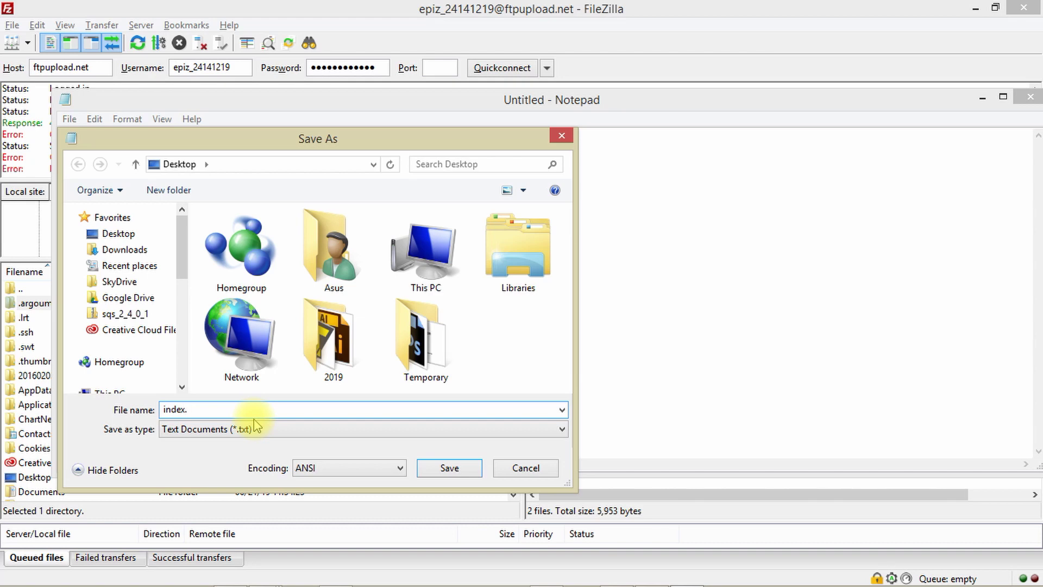
text(html")
key(Left)
key(Left)
key(Left)
key(Left)
key(Left)
key(Left)
key(Left)
key(Left)
key(Left)
key(Left)
key(Left)
text(")
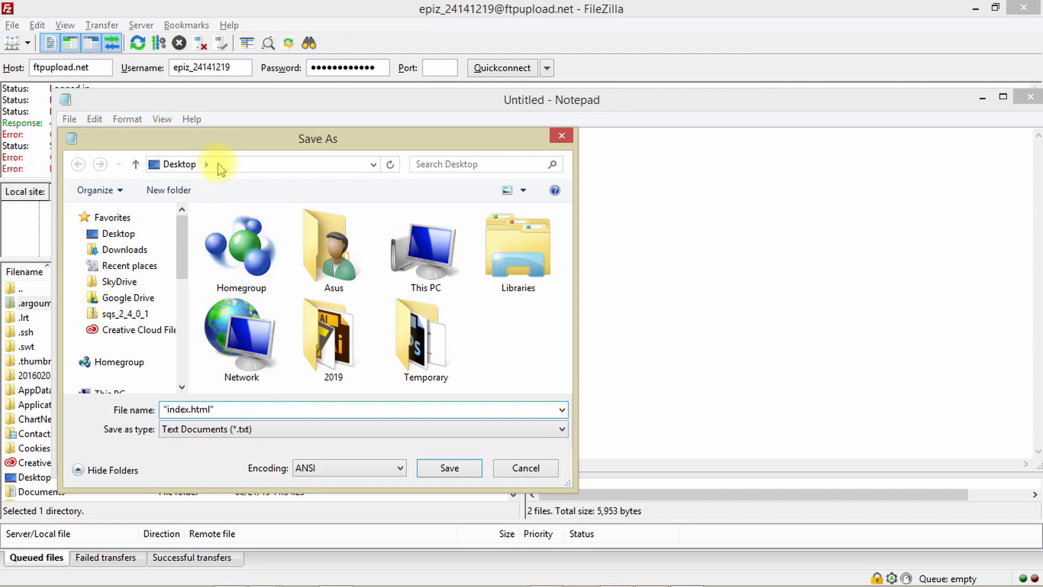
click(465, 470)
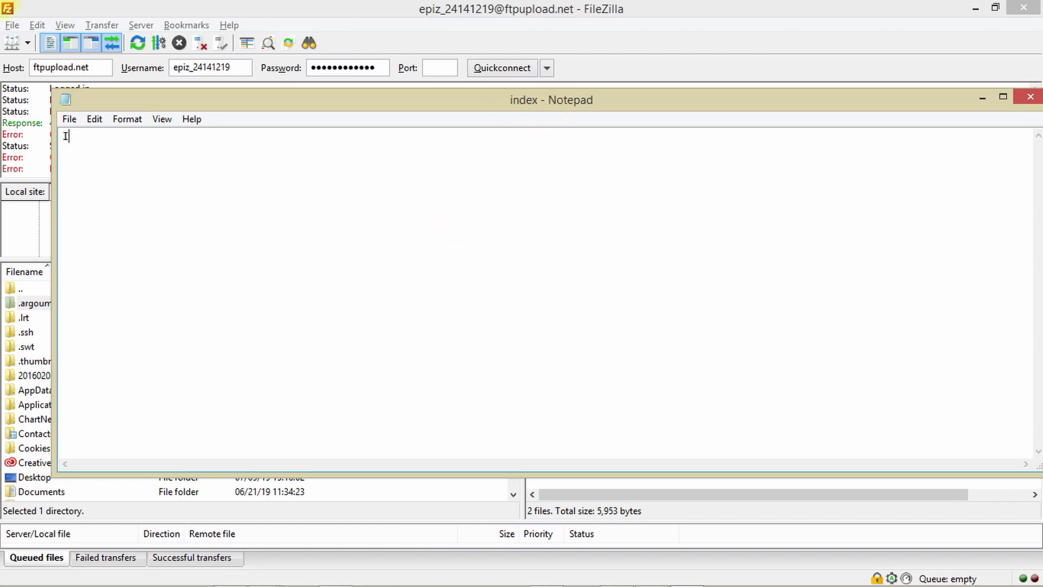
Write "Ini adalah file ftp pertama saya." as the content of the index document.
text(Ini adalah filte)
key(Home)
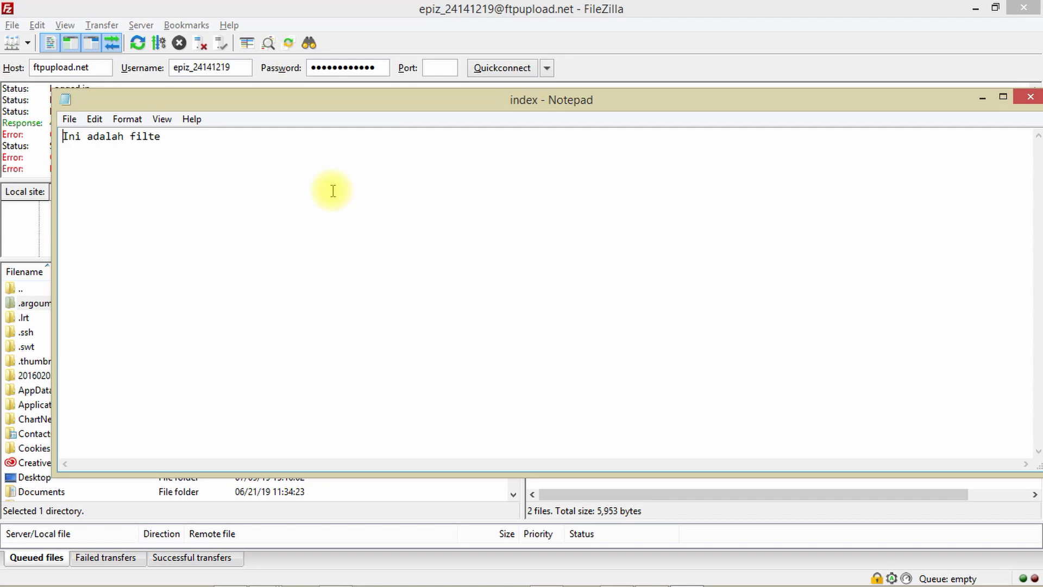
key(BackSpace)
key(BackSpace)
text(e ftp pertama saya)
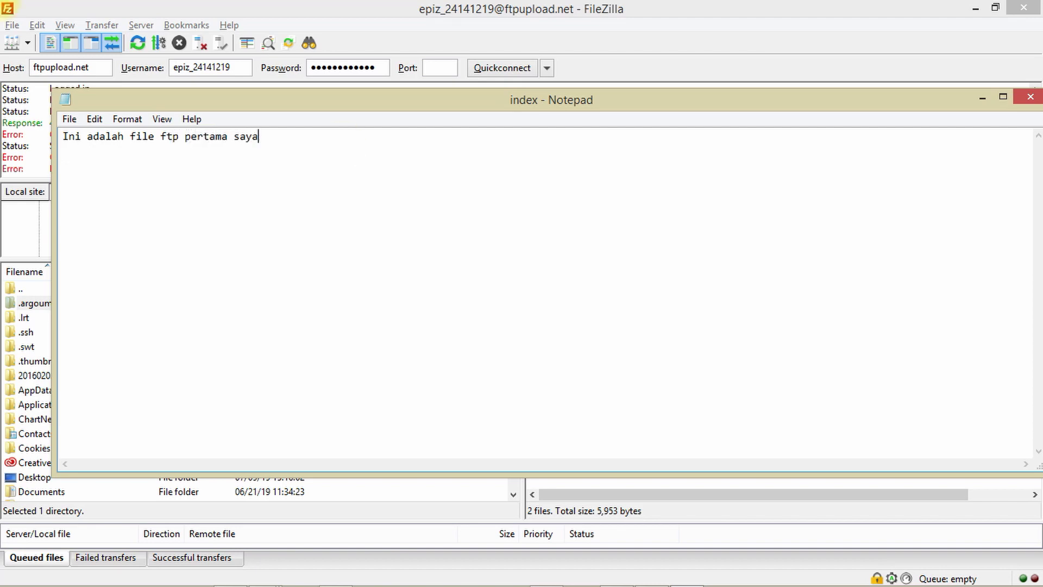
text(.)
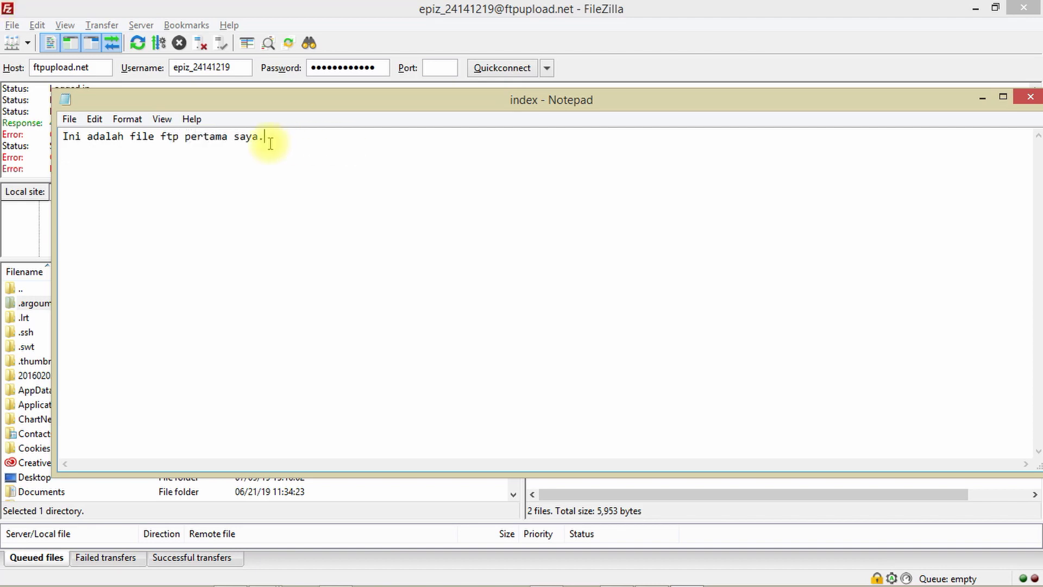
Save the edited index document and close Notepad.
click(69, 119)
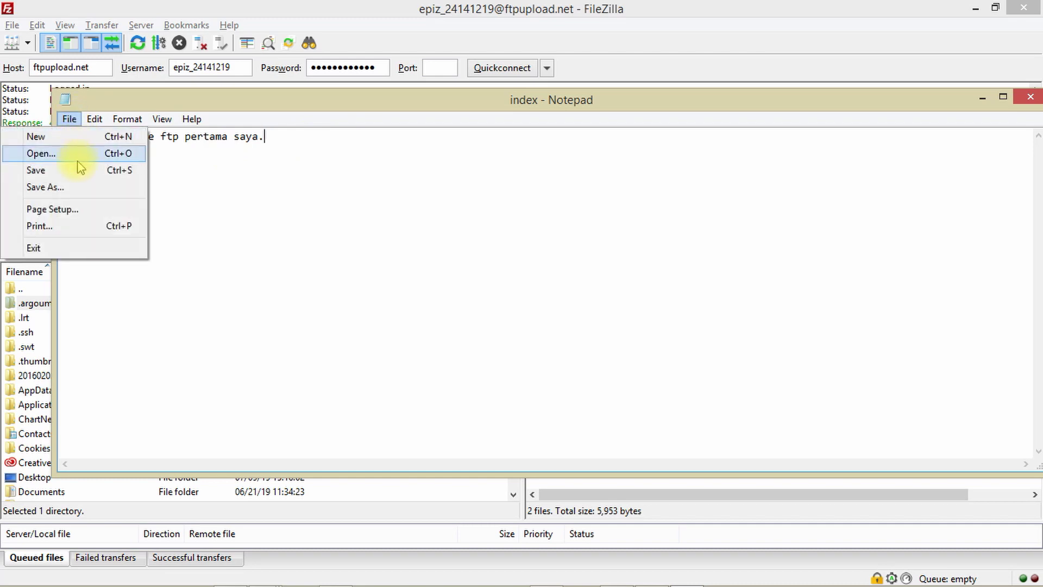
click(79, 170)
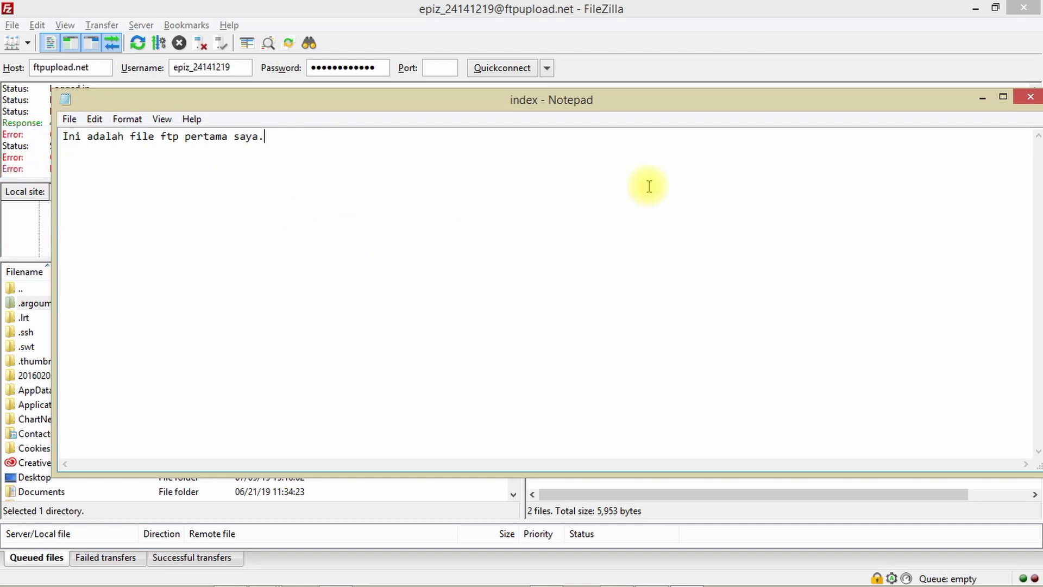
click(1030, 96)
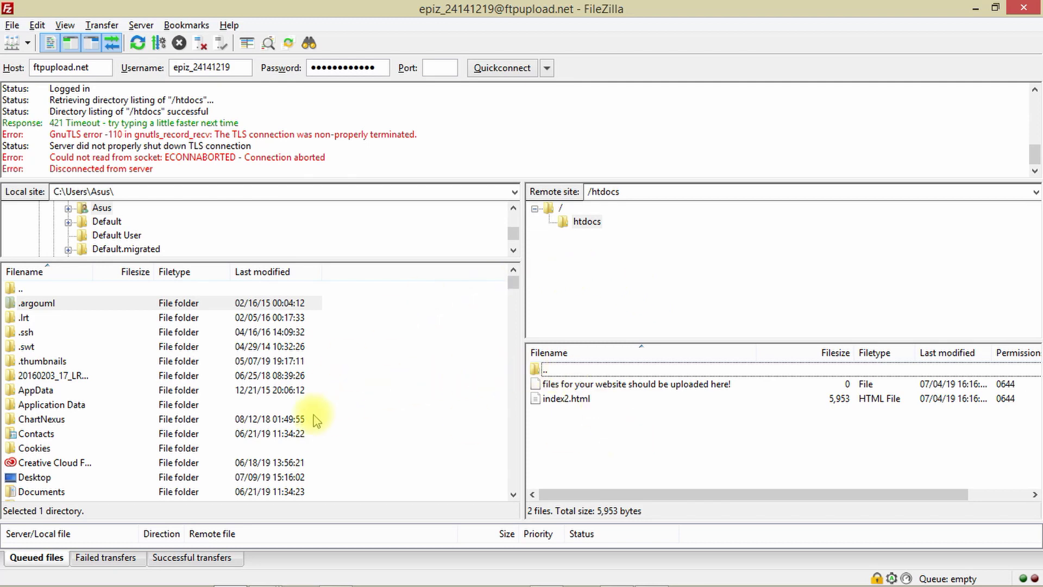
Open the Desktop folder on the local site in FileZilla.
click(177, 465)
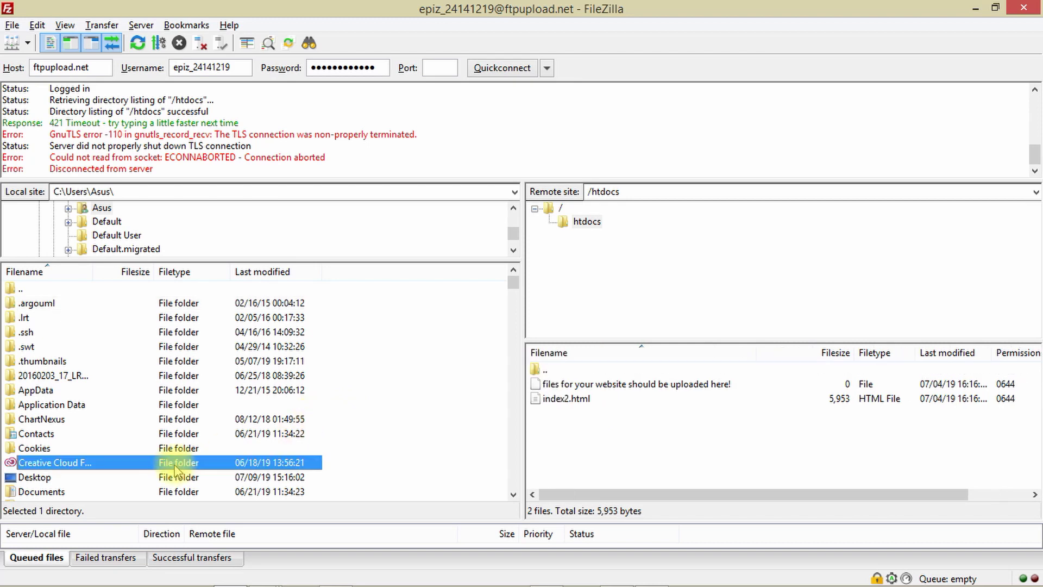
click(34, 477)
scroll(219, 430, down, 3)
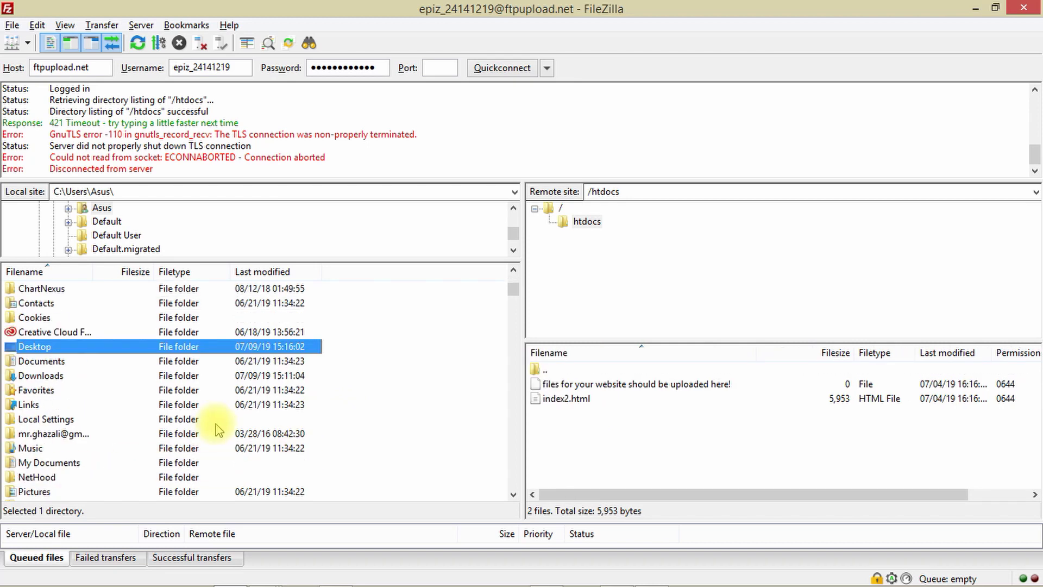
scroll(218, 431, down, 5)
scroll(218, 431, down, 1)
scroll(219, 431, up, 8)
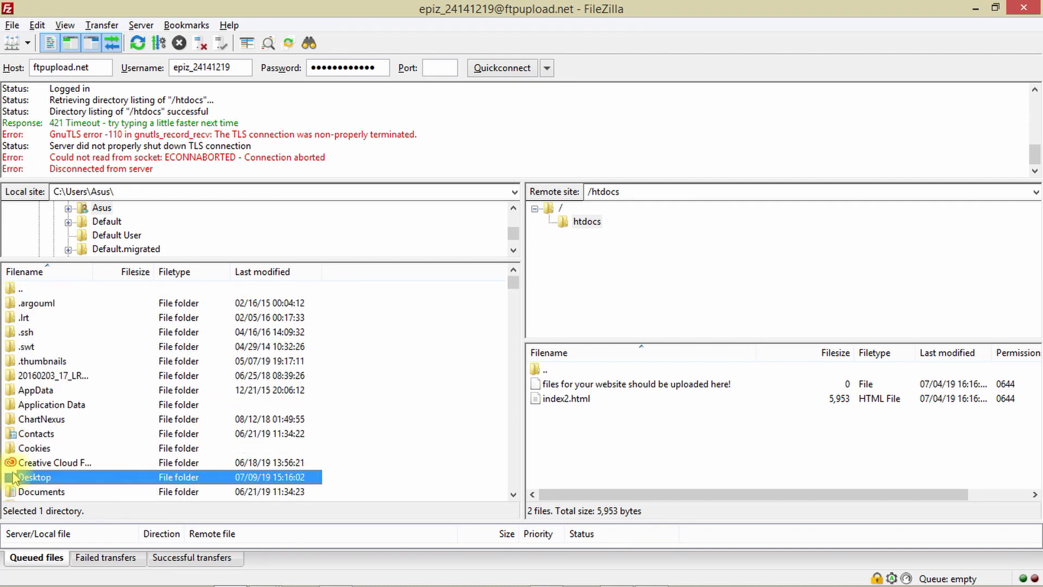
double_click(49, 477)
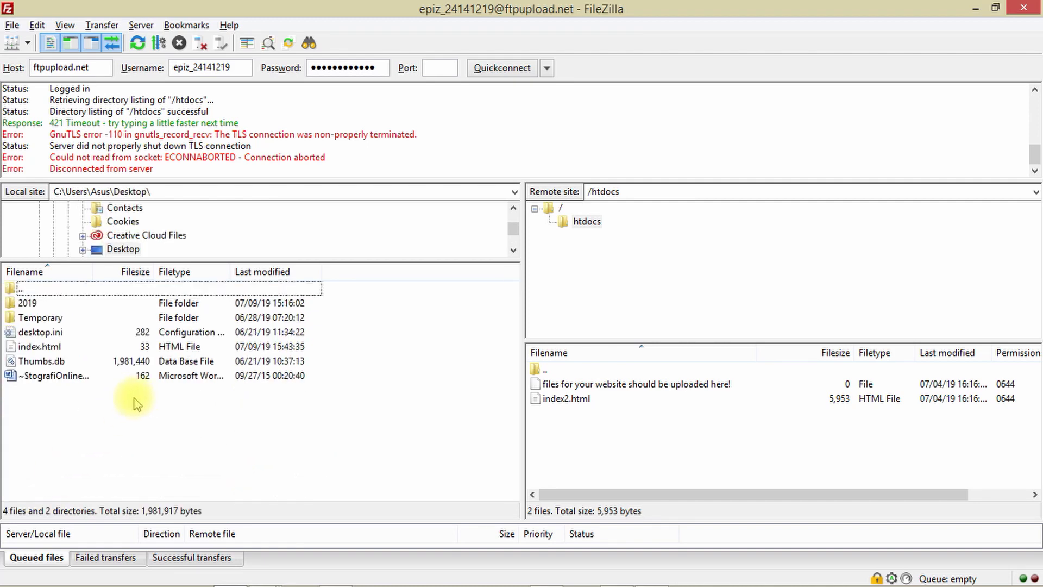
Upload index.html from the local Desktop folder to the remote htdocs folder and select the uploaded copy.
click(44, 346)
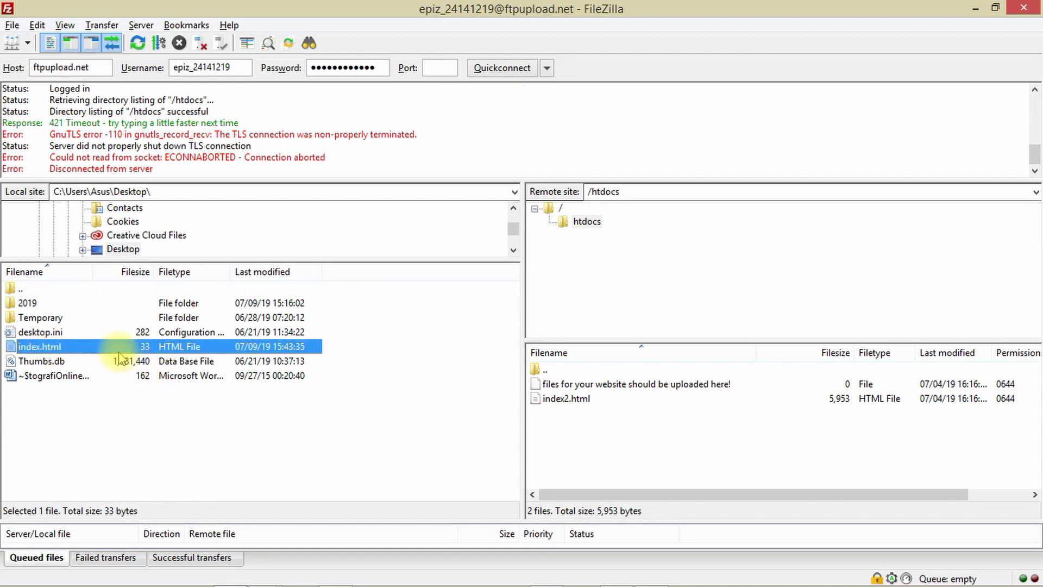
drag(106, 346, 594, 439)
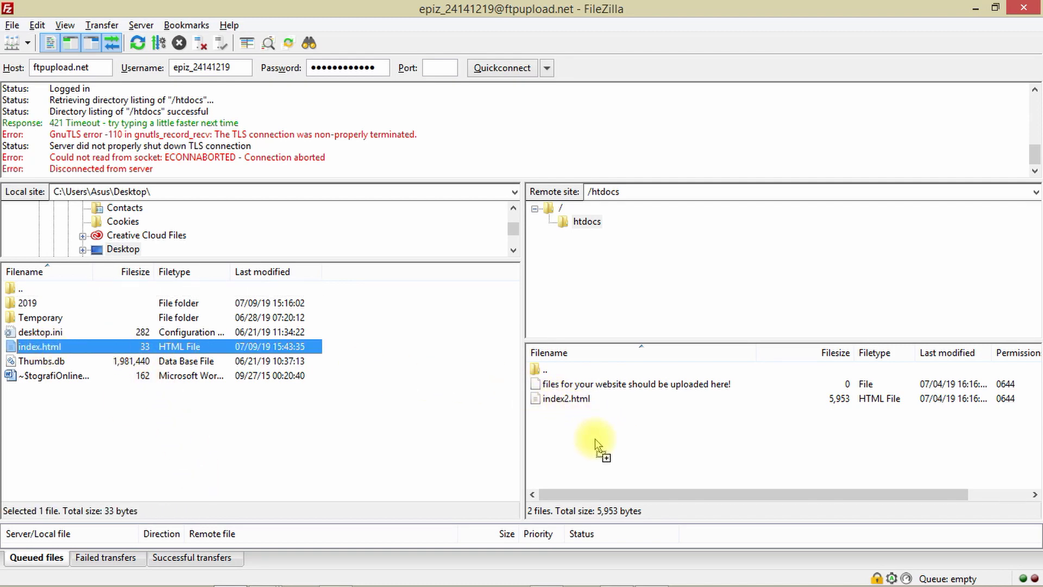
drag(594, 438, 598, 439)
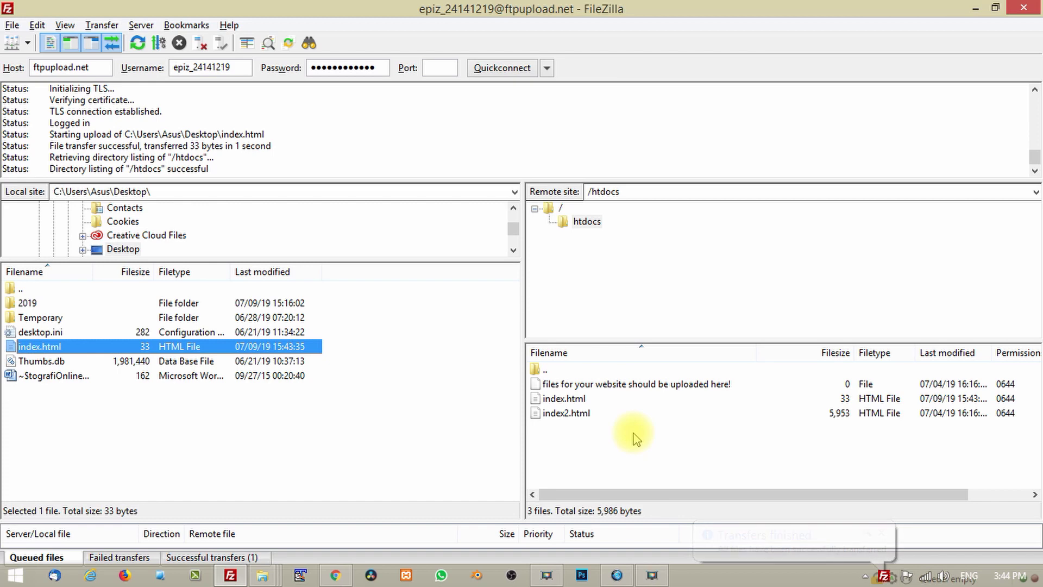
click(581, 402)
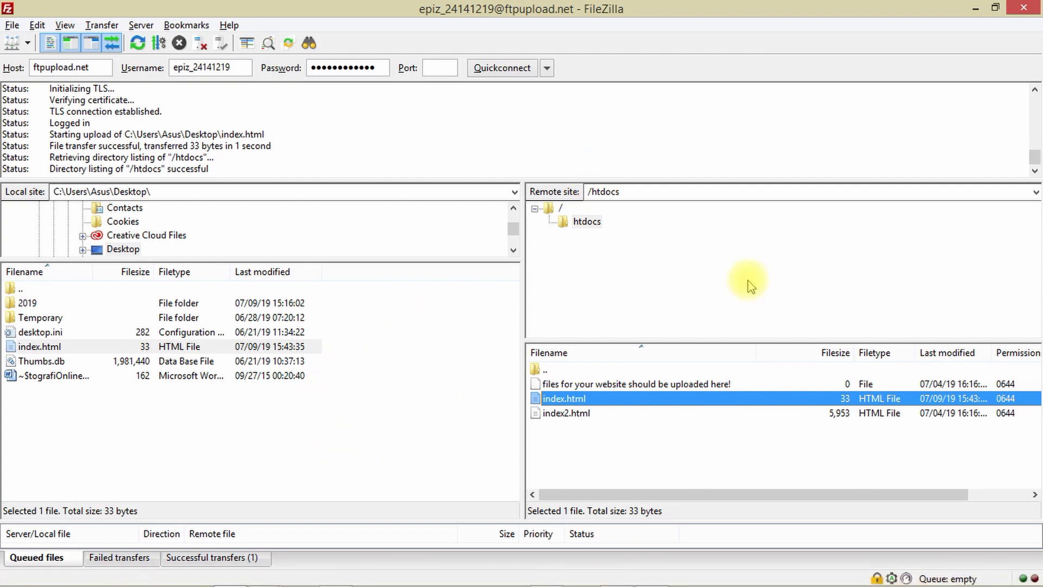
Switch to Chrome and load the hosted website's root address without the "/?i=1" suffix.
click(337, 575)
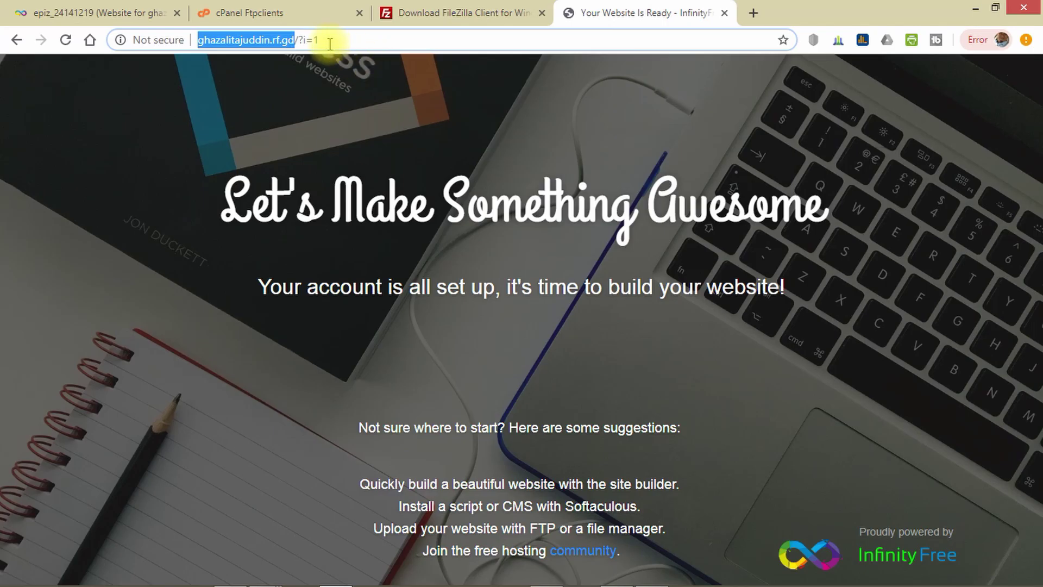
click(329, 43)
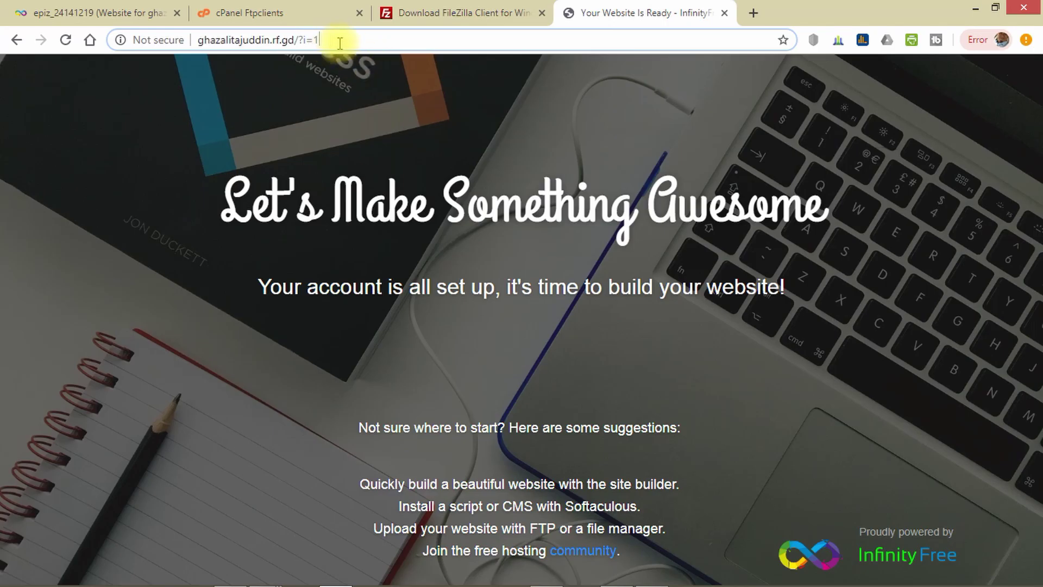
drag(330, 42, 293, 42)
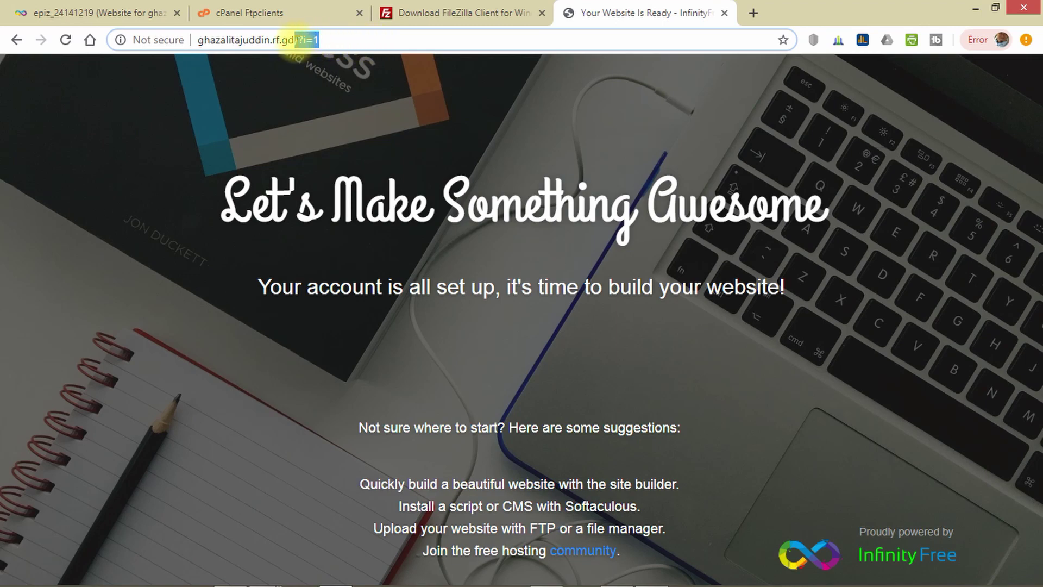
key(BackSpace)
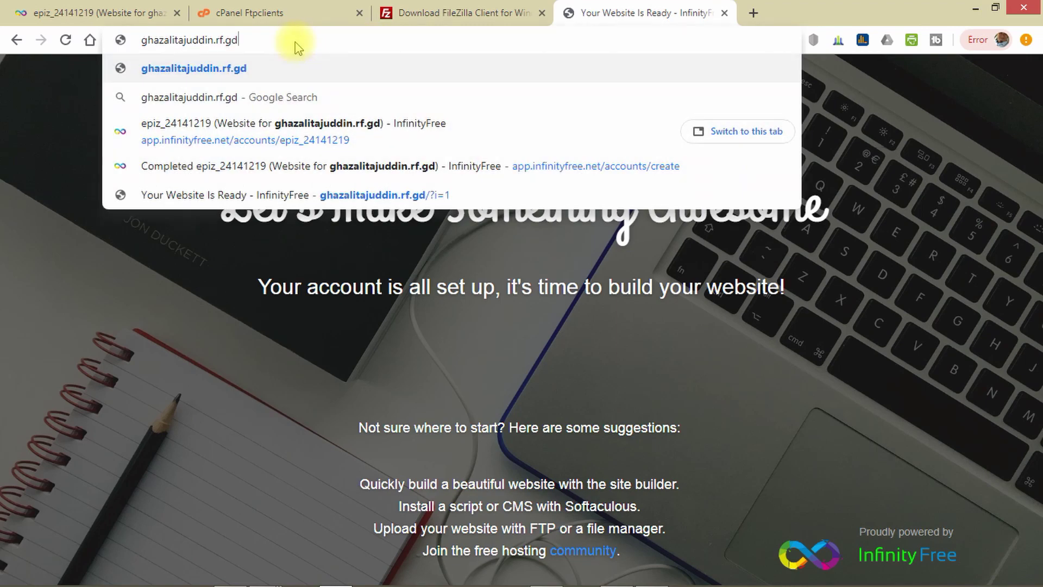
key(Return)
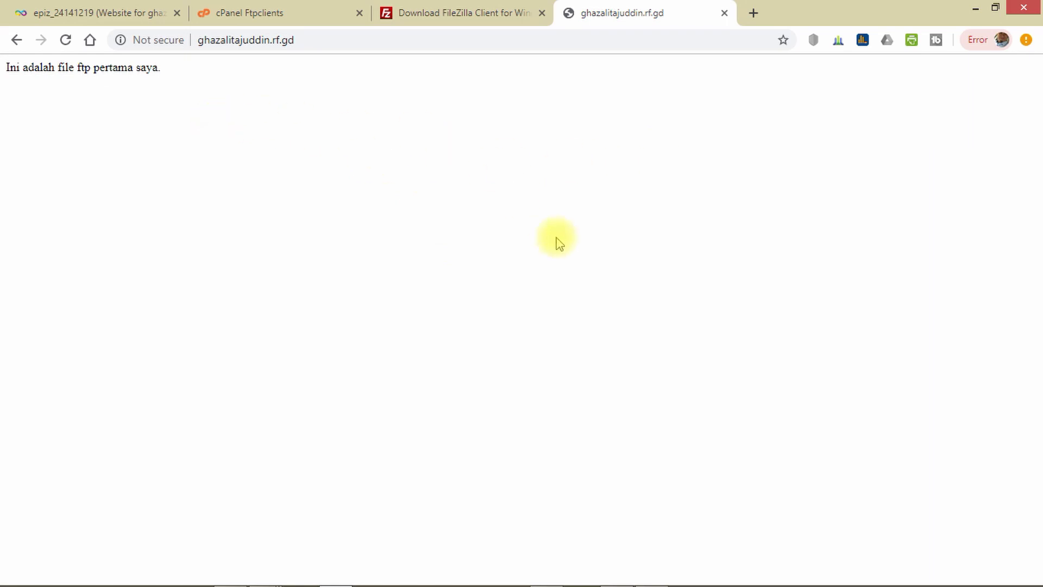
Switch back to FileZilla and delete index.html from the remote htdocs folder.
key(alt+Tab)
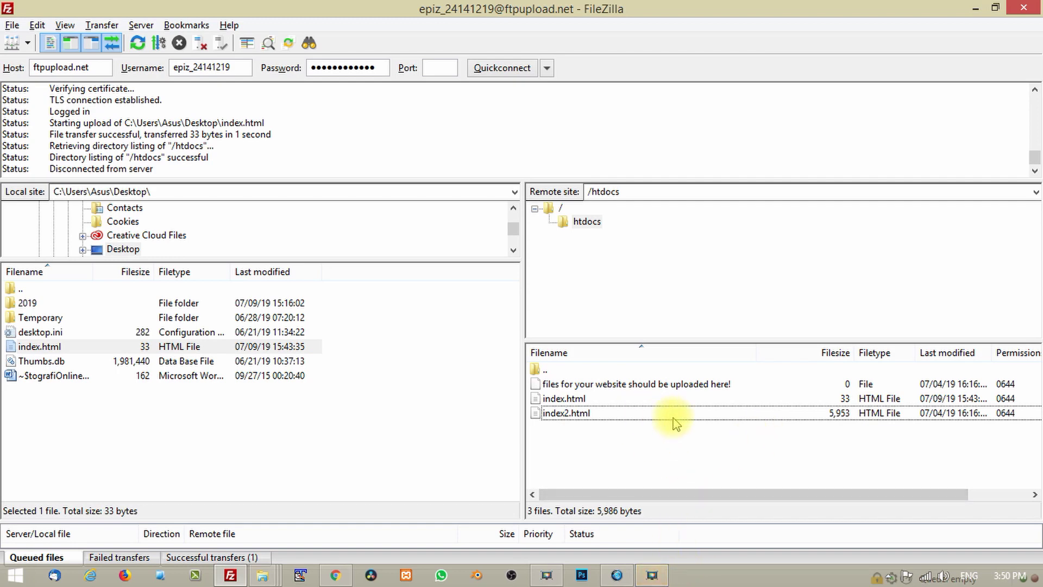
click(576, 398)
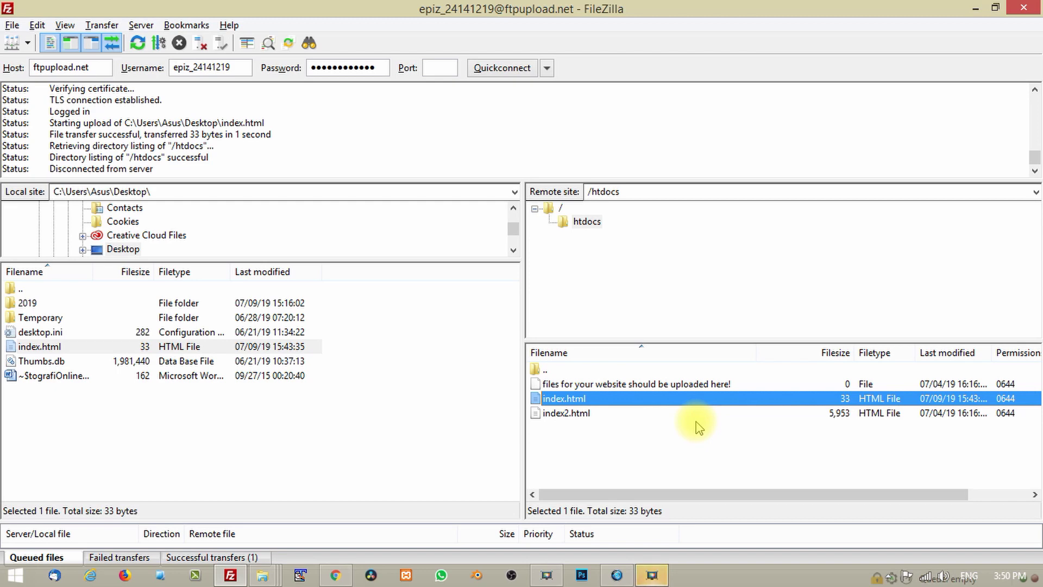
click(677, 426)
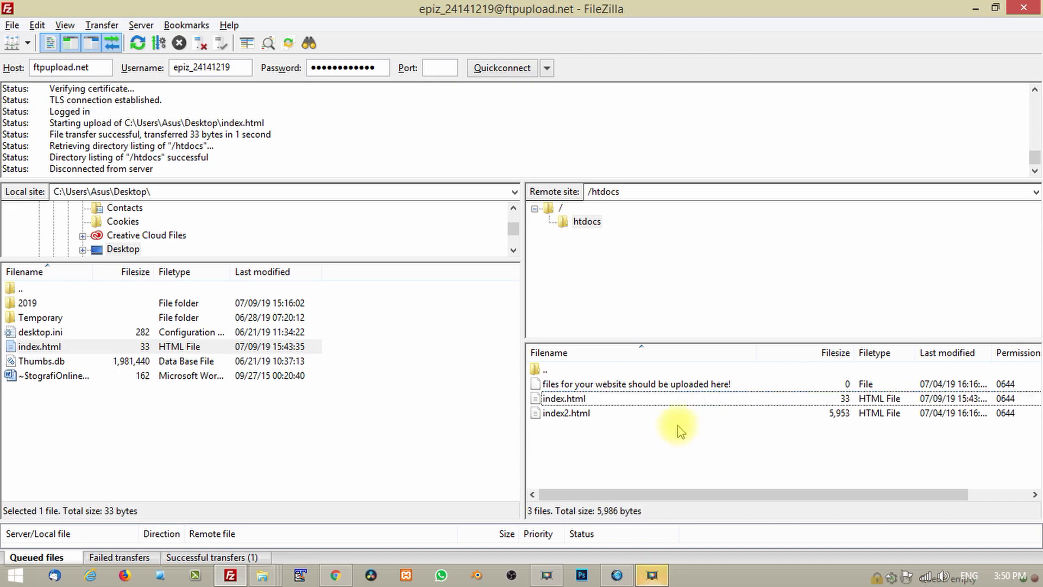
click(629, 402)
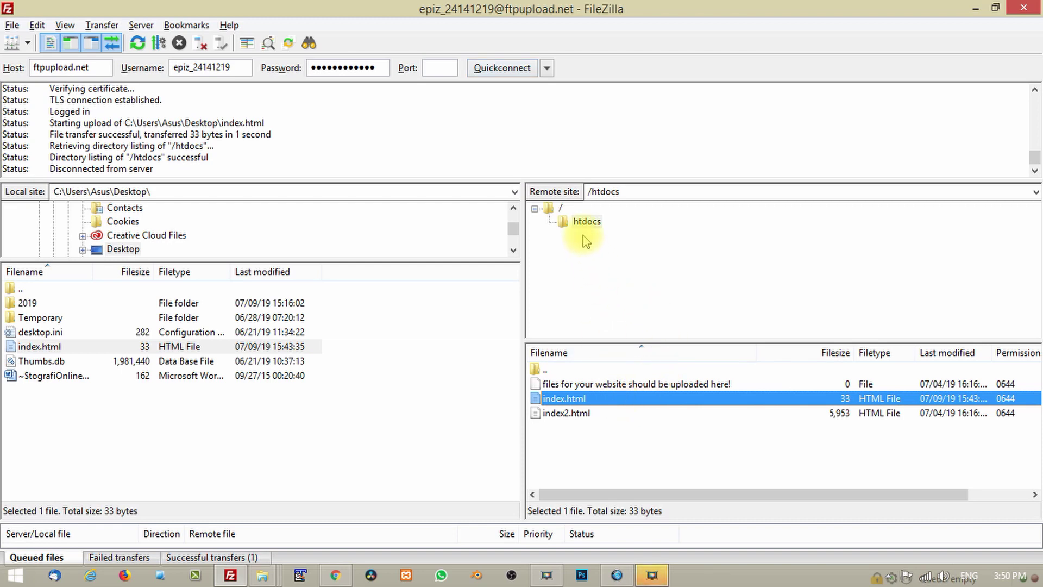
click(583, 221)
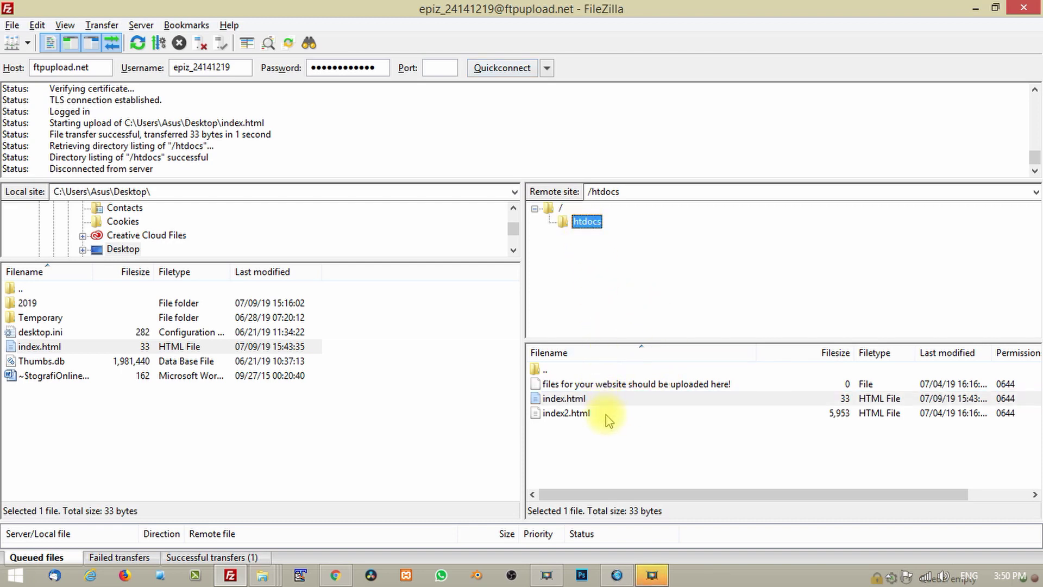
click(573, 398)
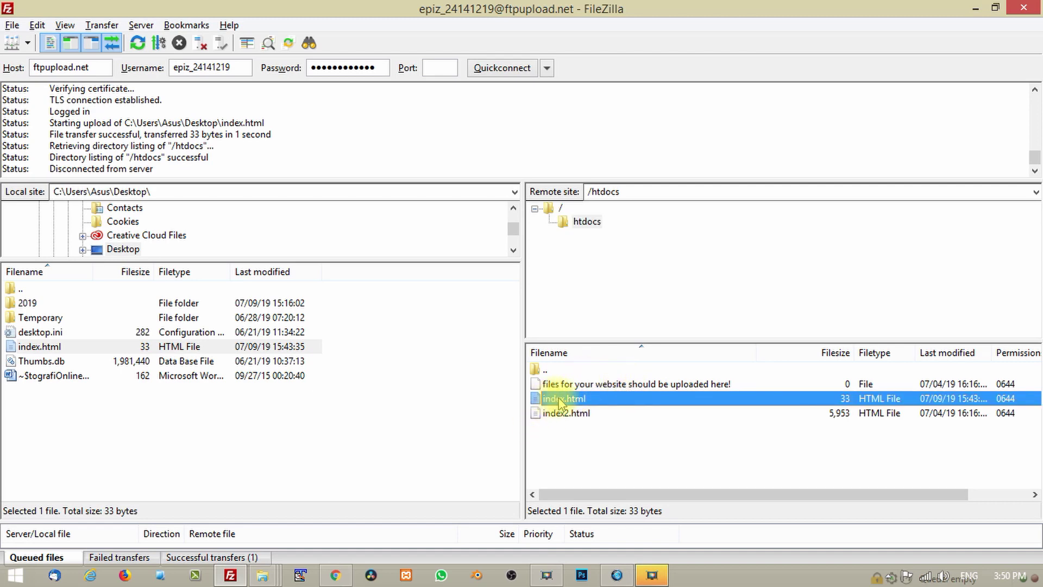
right_click(560, 403)
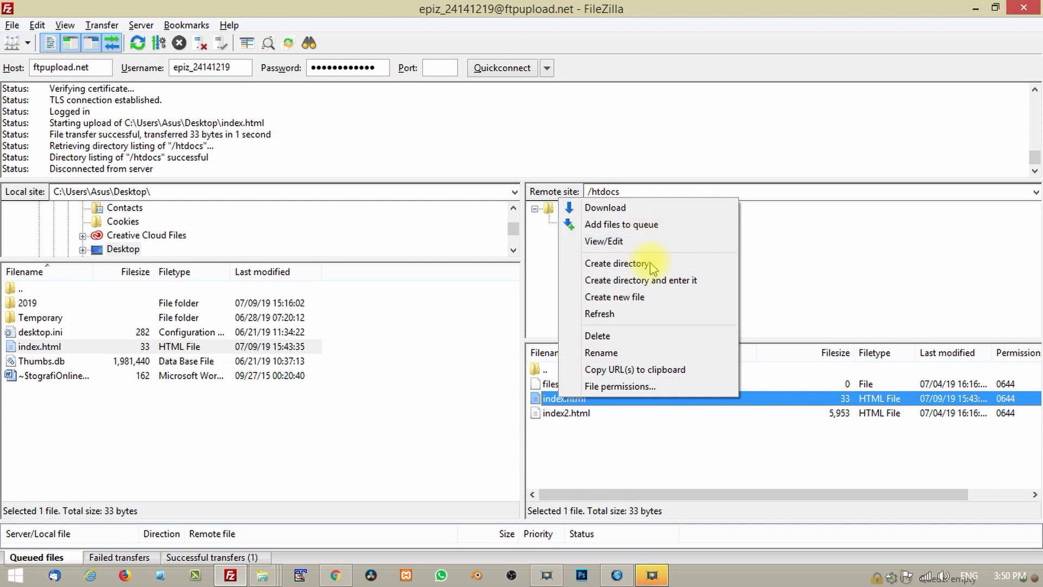
click(636, 337)
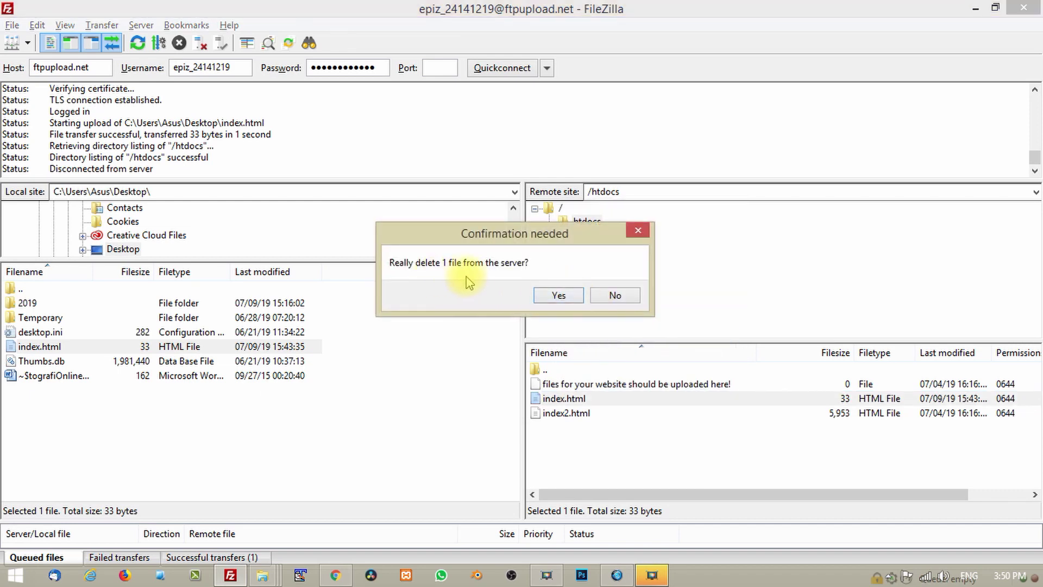
click(550, 298)
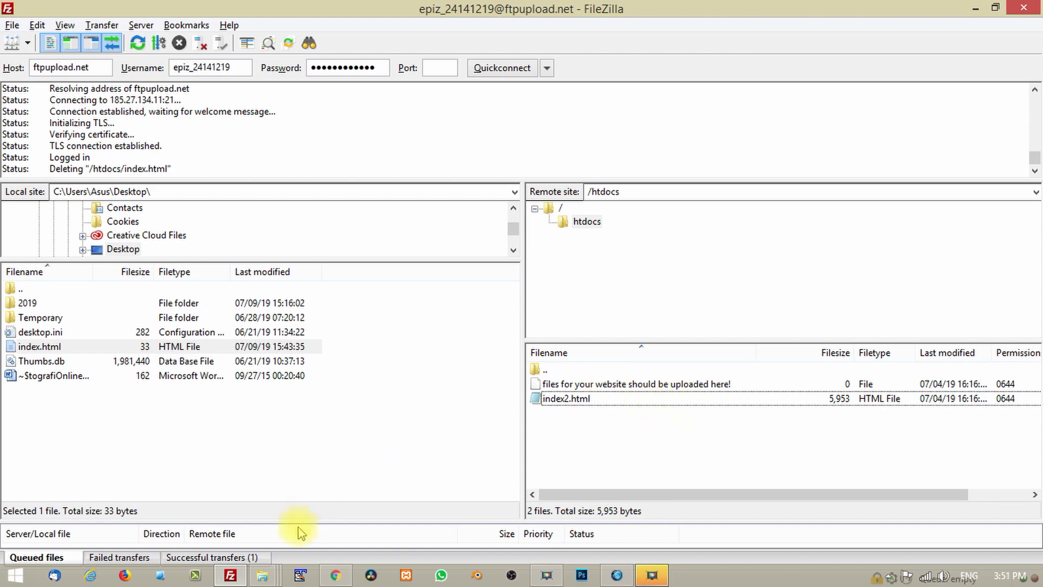
Switch to Chrome and reload the hosted website's page to check it without index.html.
click(335, 575)
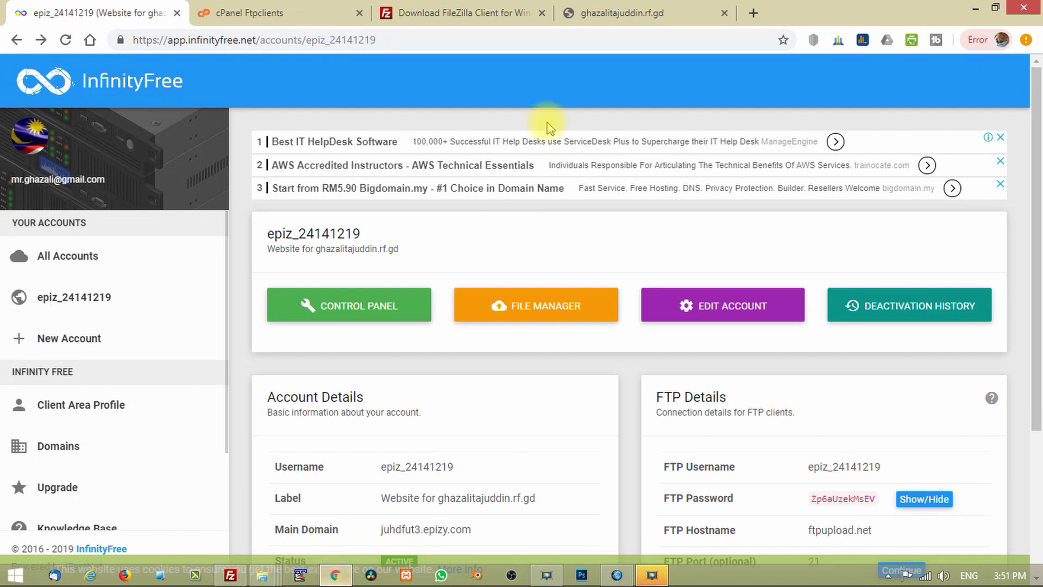
click(620, 14)
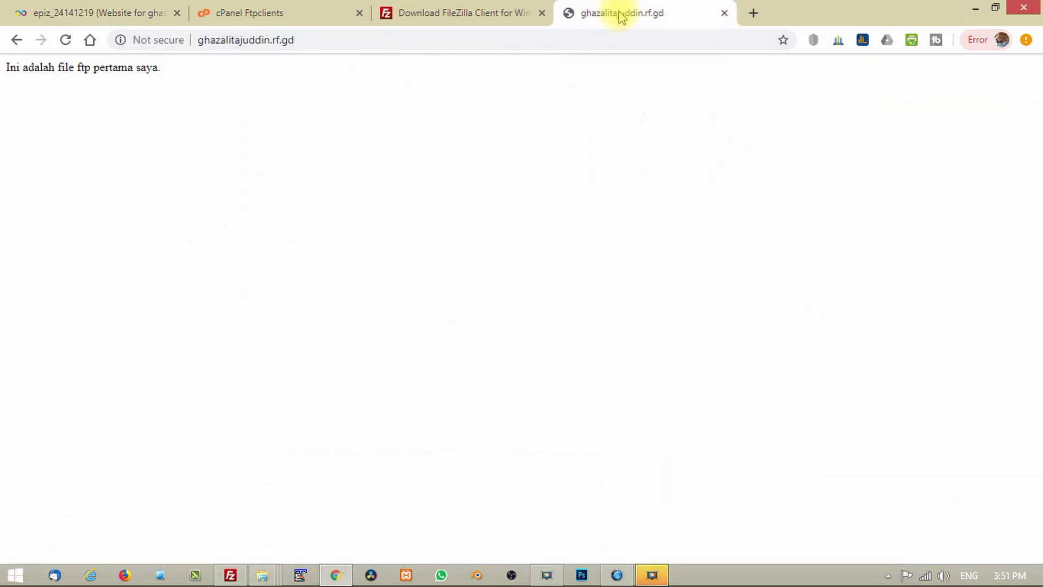
drag(384, 40, 128, 41)
click(288, 103)
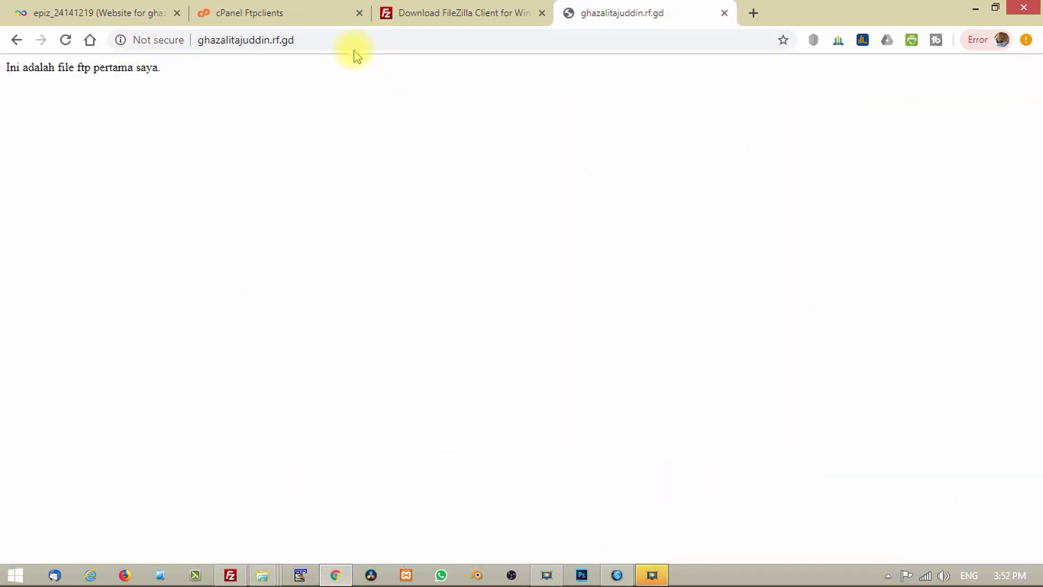
drag(347, 43, 109, 58)
click(438, 158)
click(528, 40)
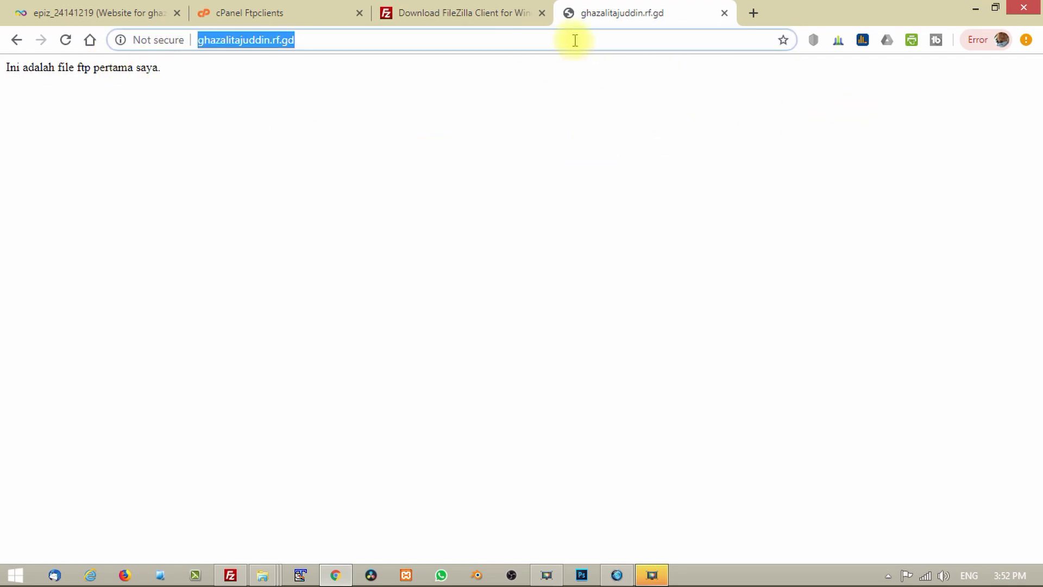
click(66, 40)
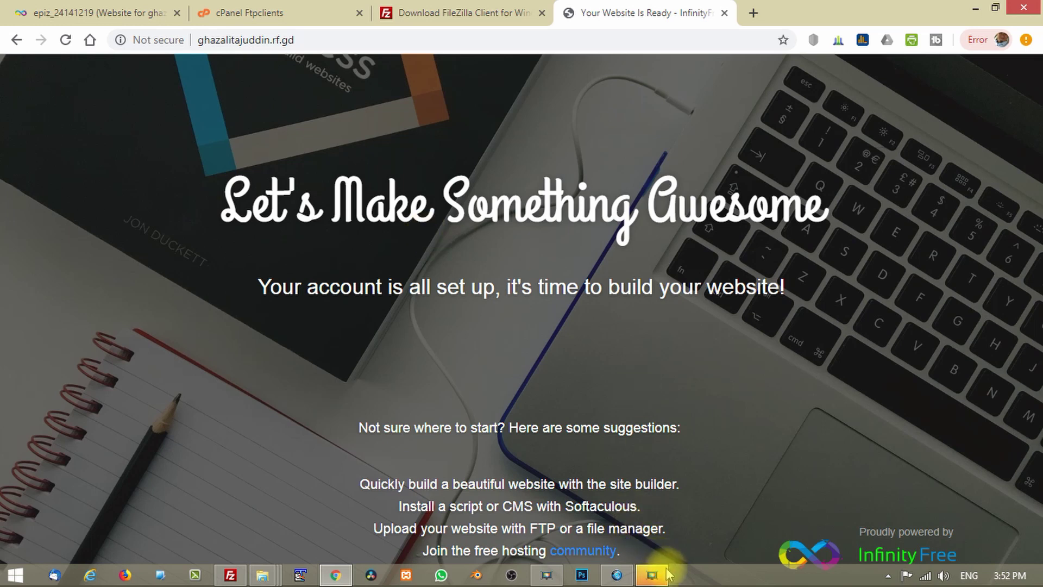
Return to FileZilla, upload the local Desktop's index.html to the remote htdocs folder again and select the uploaded copy.
mouse_move(658, 578)
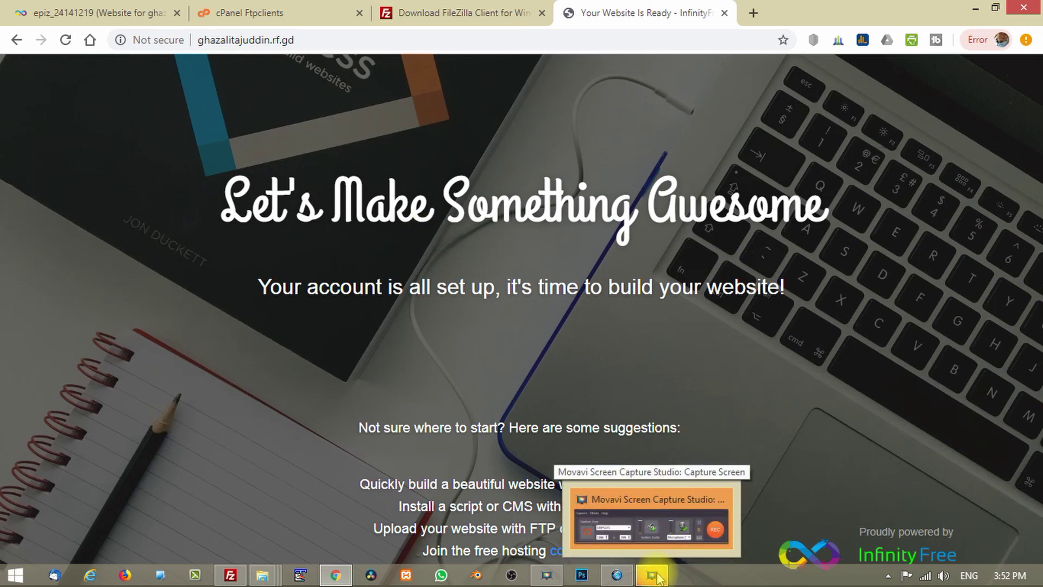
click(230, 575)
click(231, 576)
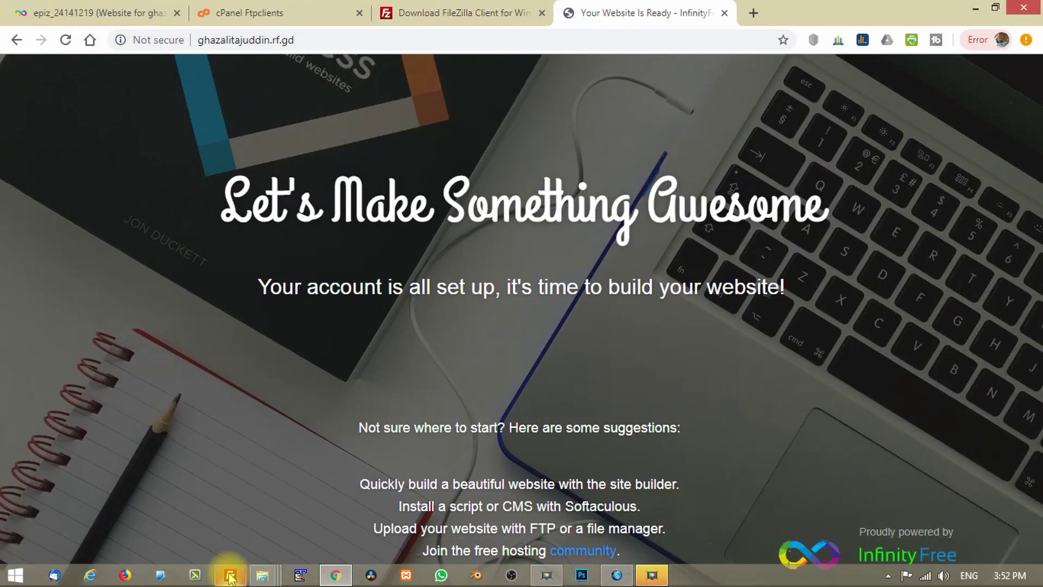
click(230, 575)
click(231, 576)
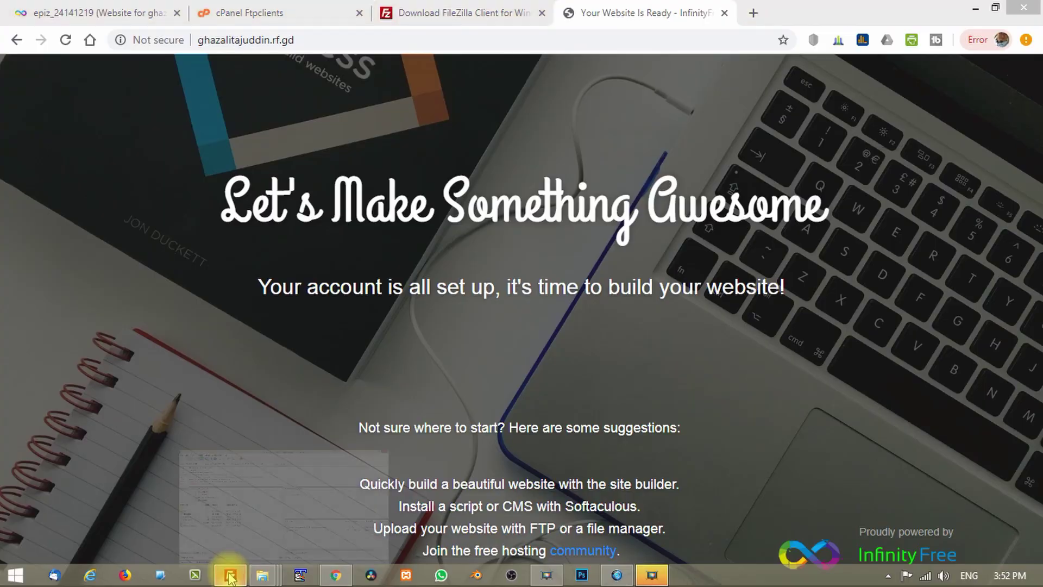
click(230, 576)
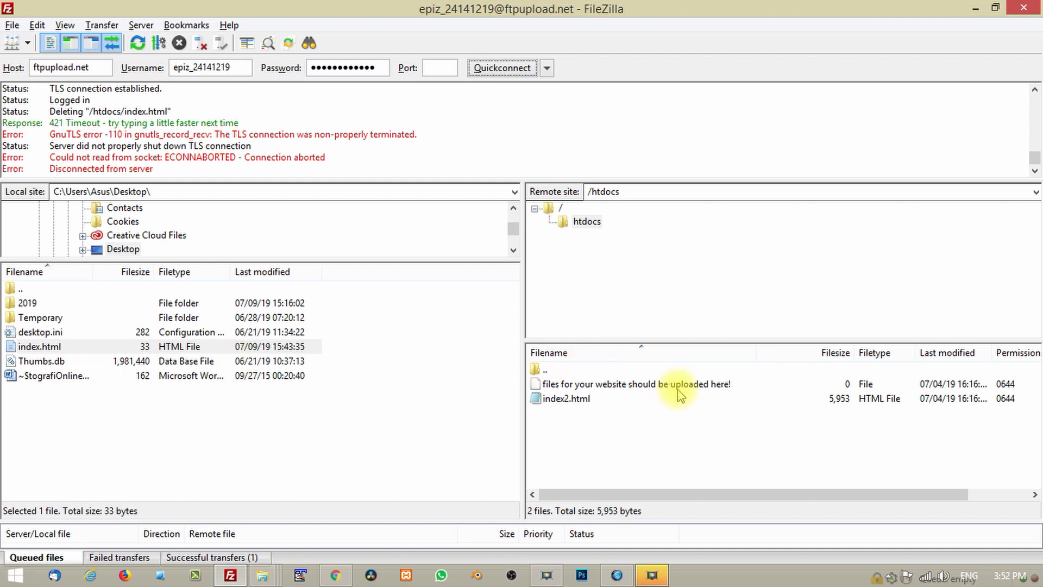
click(657, 413)
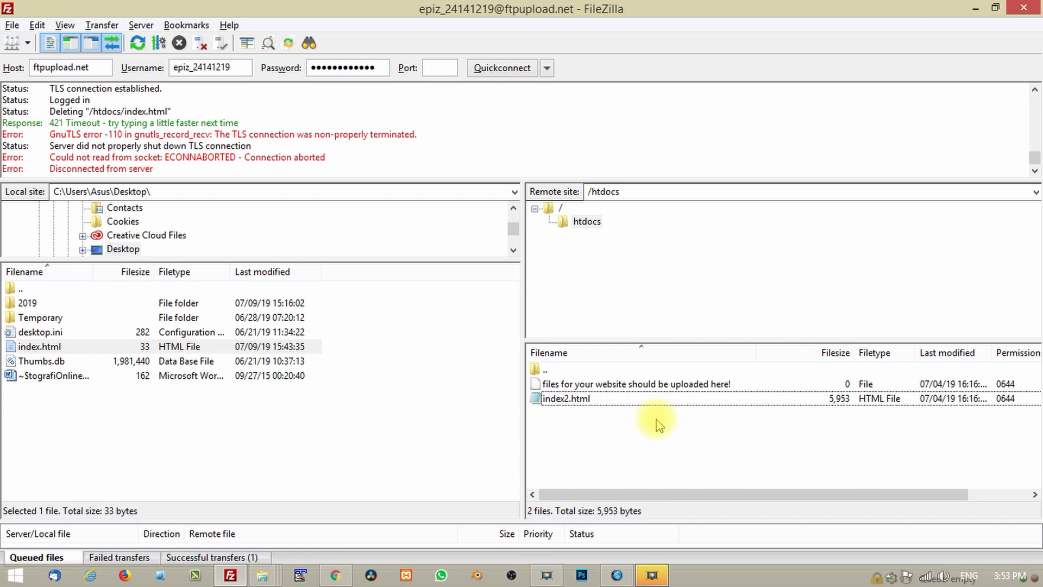
click(30, 350)
drag(44, 352, 593, 433)
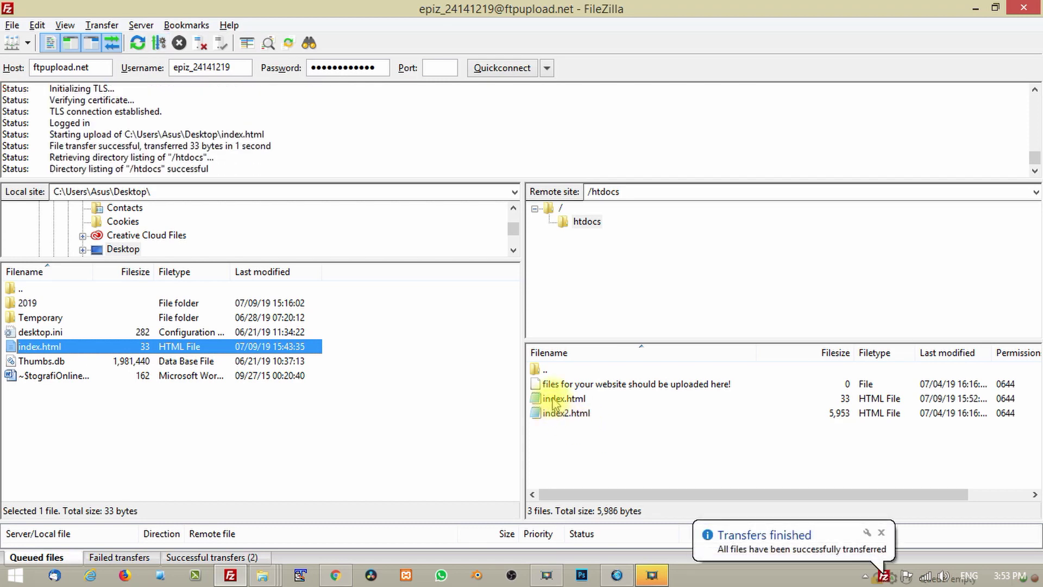
click(554, 402)
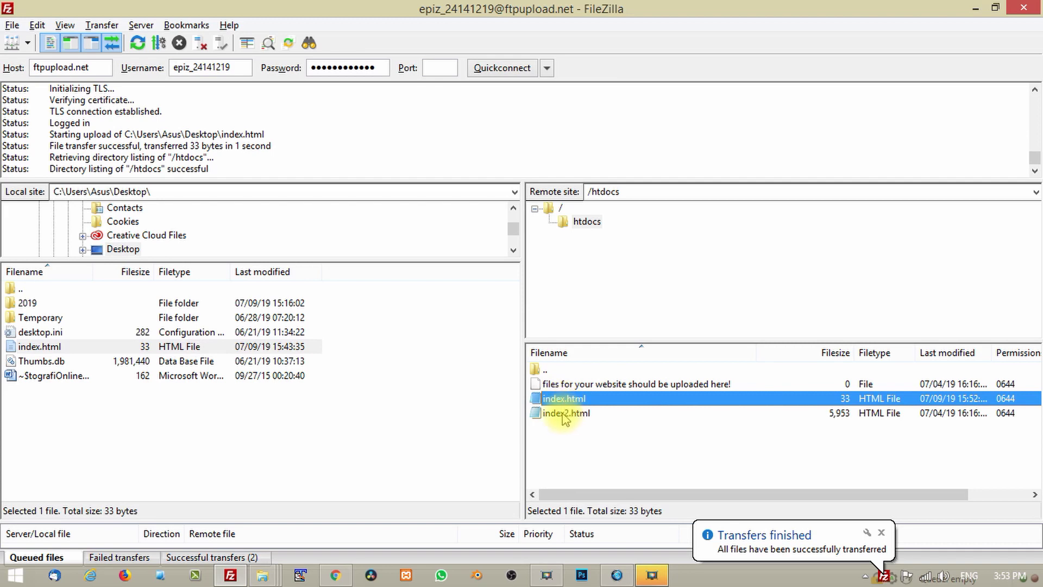